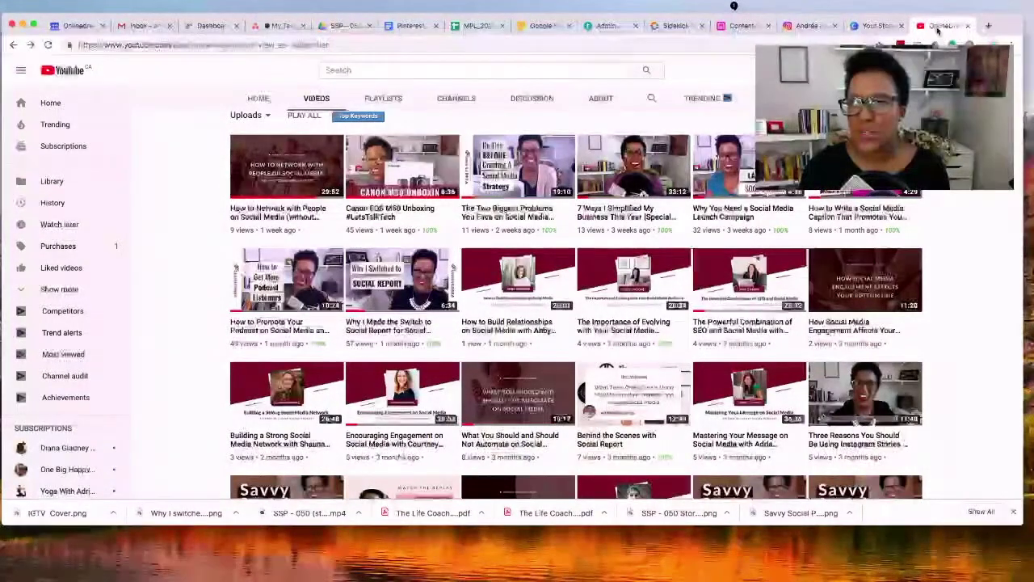
Switch from YouTube to the Instagram profile's tab
{"action": "left_click", "coordinate": [806, 25]}
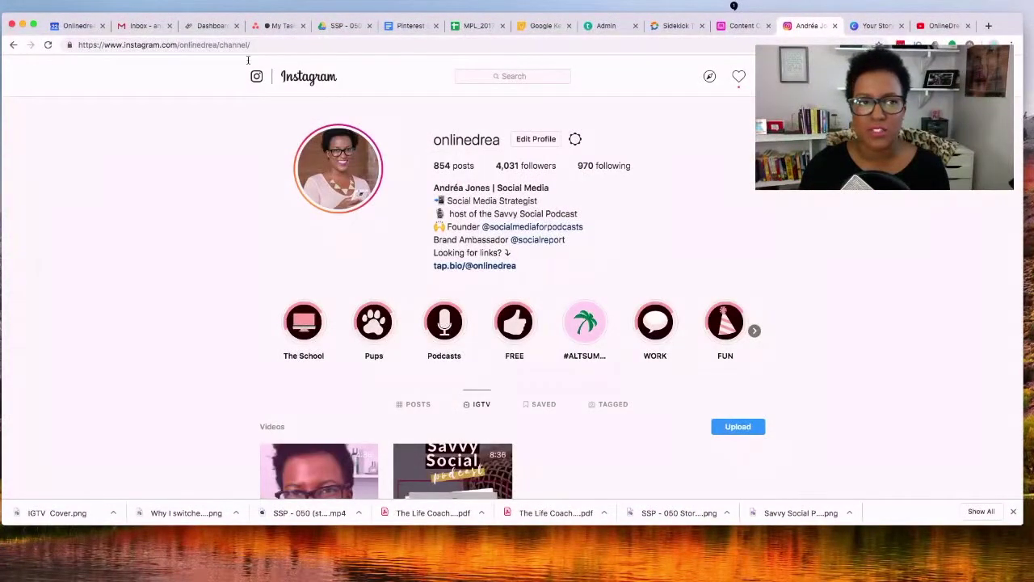
Return to the Instagram profile's main posts page and scroll through it
{"action": "left_click", "coordinate": [13, 46]}
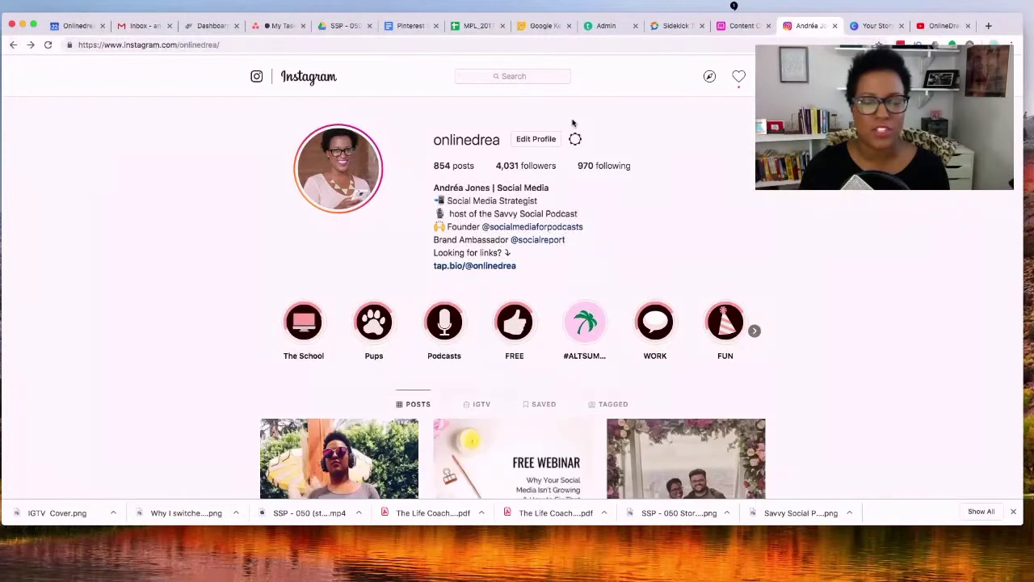
{"action": "scroll", "coordinate": [514, 323], "scroll_direction": "down", "scroll_amount": 5}
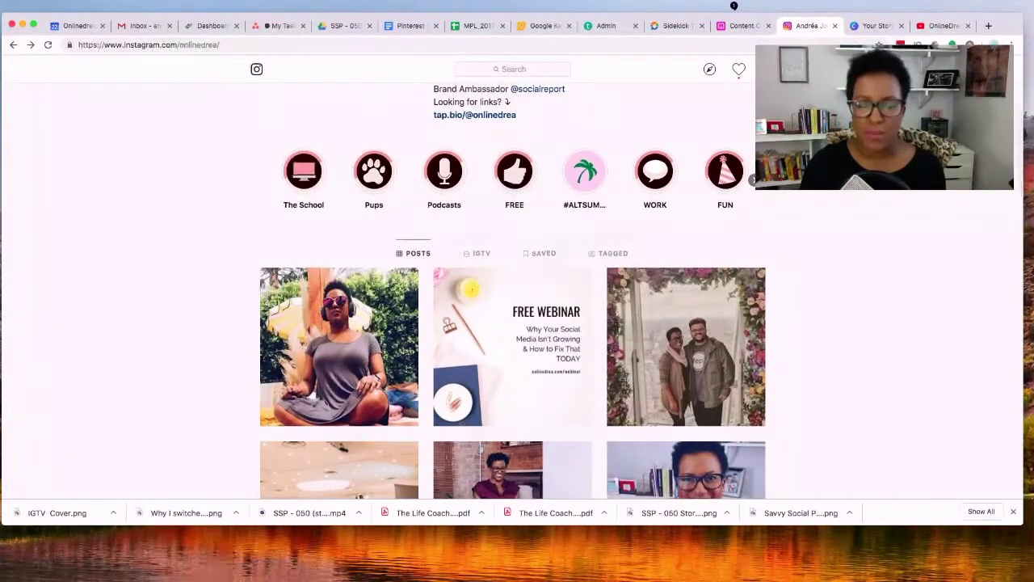
{"action": "scroll", "coordinate": [514, 323], "scroll_direction": "down", "scroll_amount": 2}
{"action": "scroll", "coordinate": [514, 323], "scroll_direction": "down", "scroll_amount": 5}
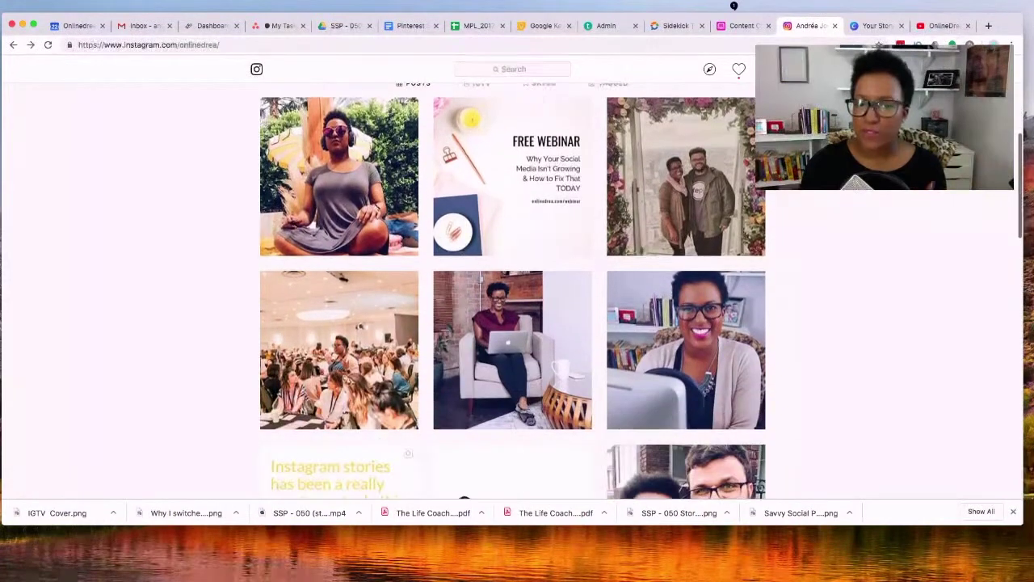
{"action": "scroll", "coordinate": [514, 323], "scroll_direction": "up", "scroll_amount": 5}
{"action": "scroll", "coordinate": [514, 323], "scroll_direction": "up", "scroll_amount": 1}
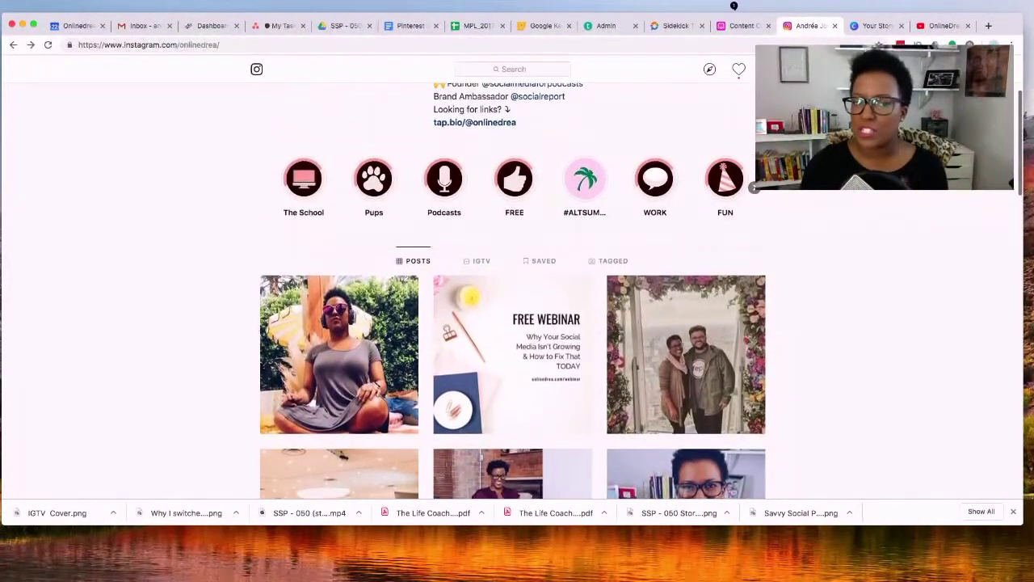
{"action": "scroll", "coordinate": [514, 323], "scroll_direction": "down", "scroll_amount": 3}
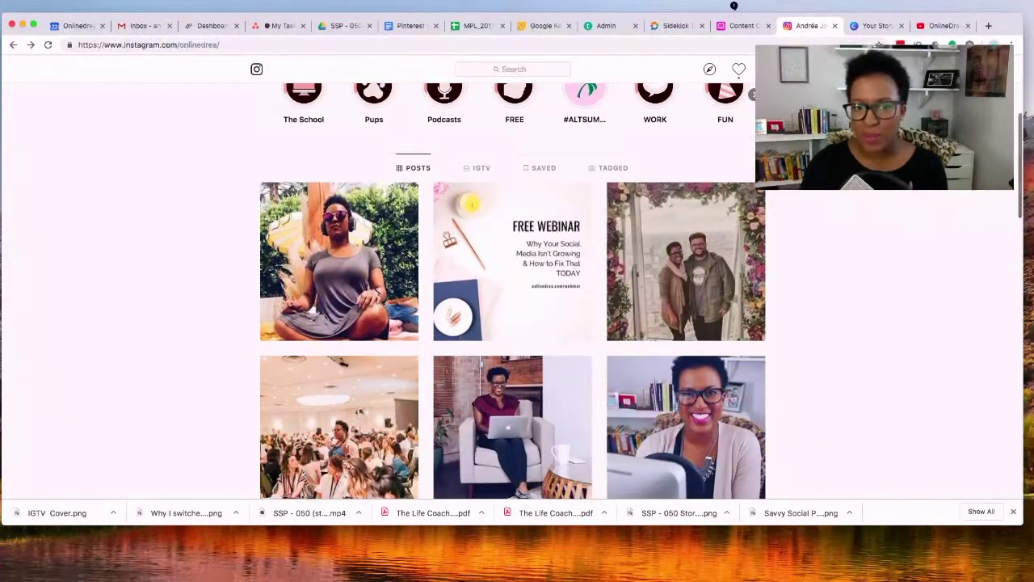
{"action": "scroll", "coordinate": [514, 323], "scroll_direction": "down", "scroll_amount": 5}
{"action": "scroll", "coordinate": [514, 324], "scroll_direction": "up", "scroll_amount": 10}
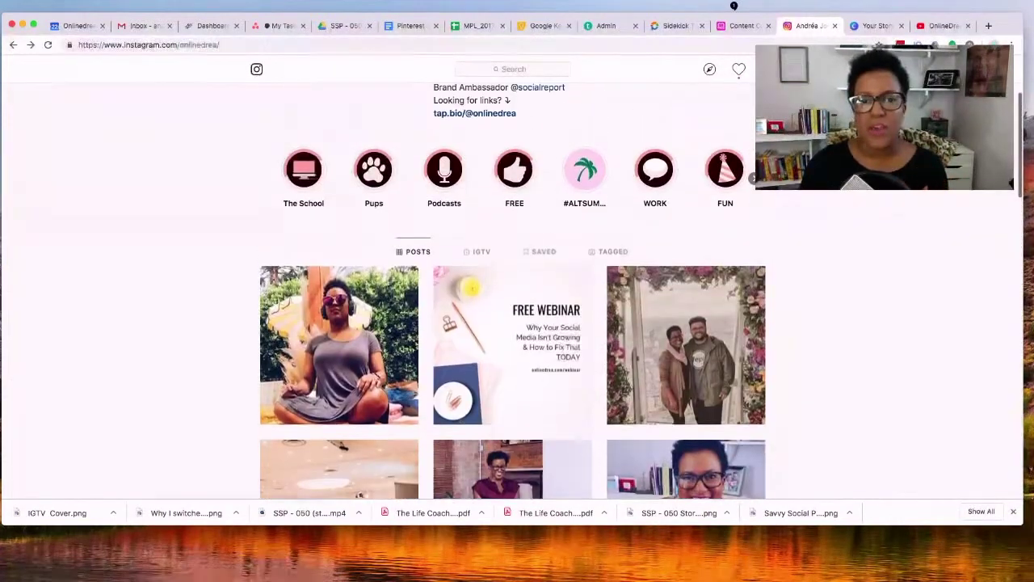
{"action": "scroll", "coordinate": [517, 363], "scroll_direction": "up", "scroll_amount": 2}
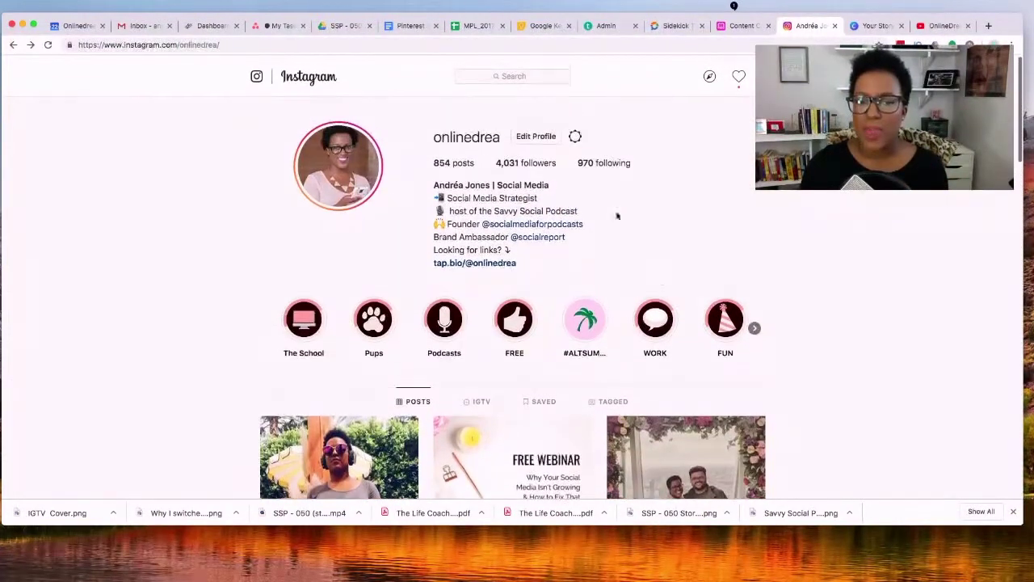
Show the profile's IGTV videos and start a new IGTV upload
{"action": "left_click", "coordinate": [475, 404]}
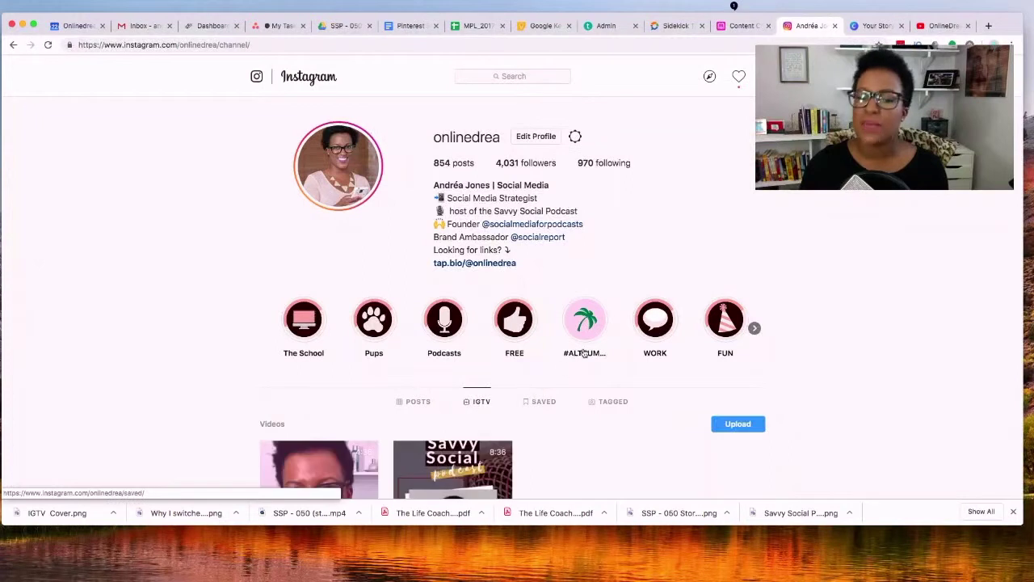
{"action": "scroll", "coordinate": [582, 355], "scroll_direction": "down", "scroll_amount": 5}
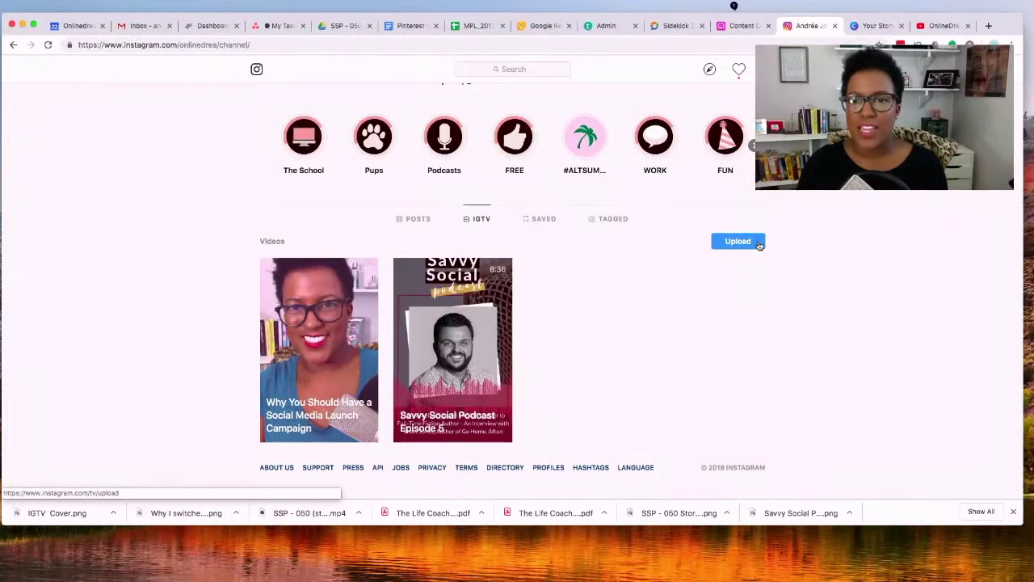
{"action": "left_click", "coordinate": [758, 243]}
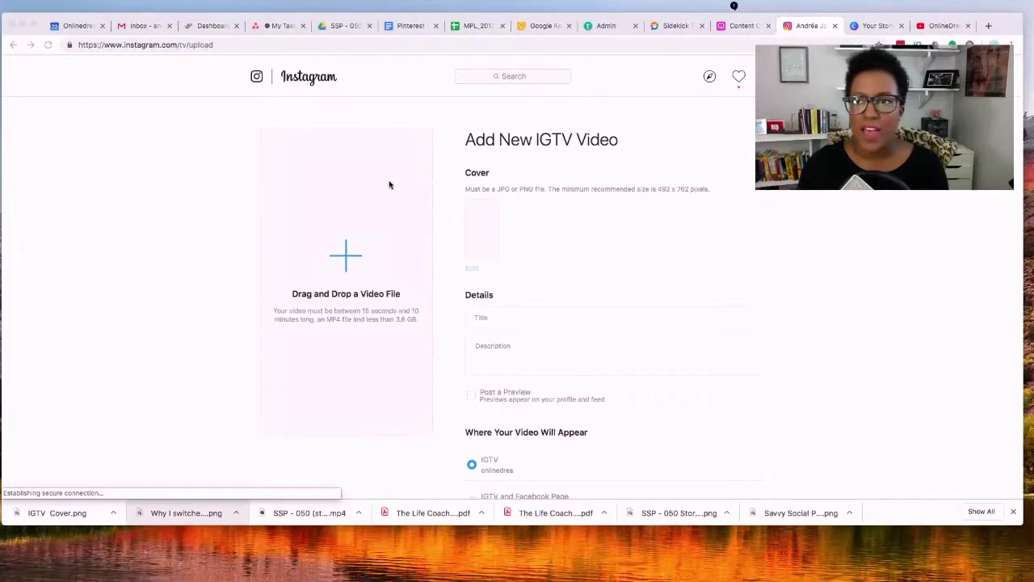
Load the 6:33 video file into the Add New IGTV Video upload area
{"action": "left_click", "coordinate": [316, 346]}
{"action": "left_click", "coordinate": [349, 423]}
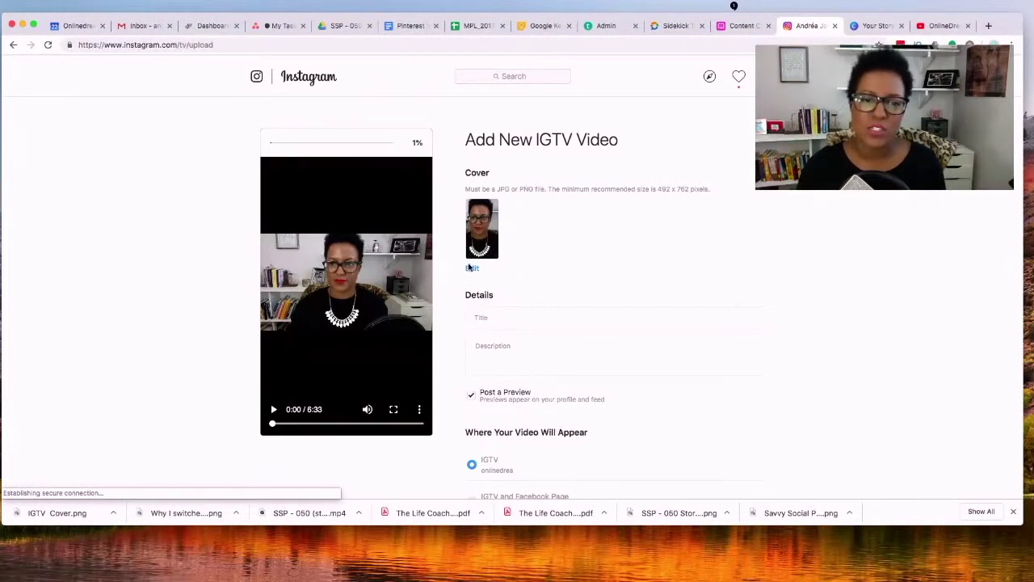
{"action": "left_click", "coordinate": [471, 268]}
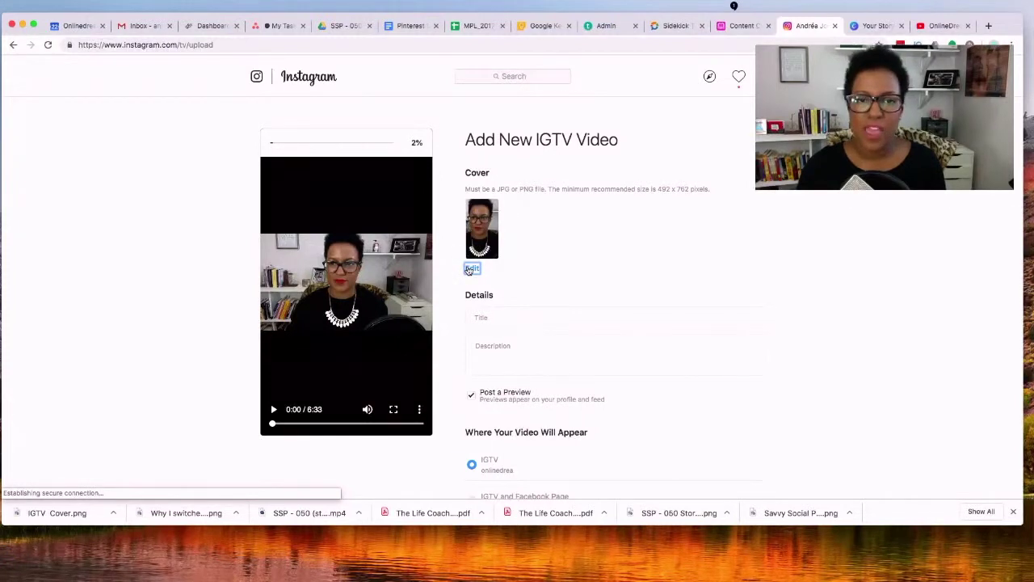
Set IGTV Cover.png from Downloads as the IGTV video's cover image
{"action": "left_click", "coordinate": [473, 268]}
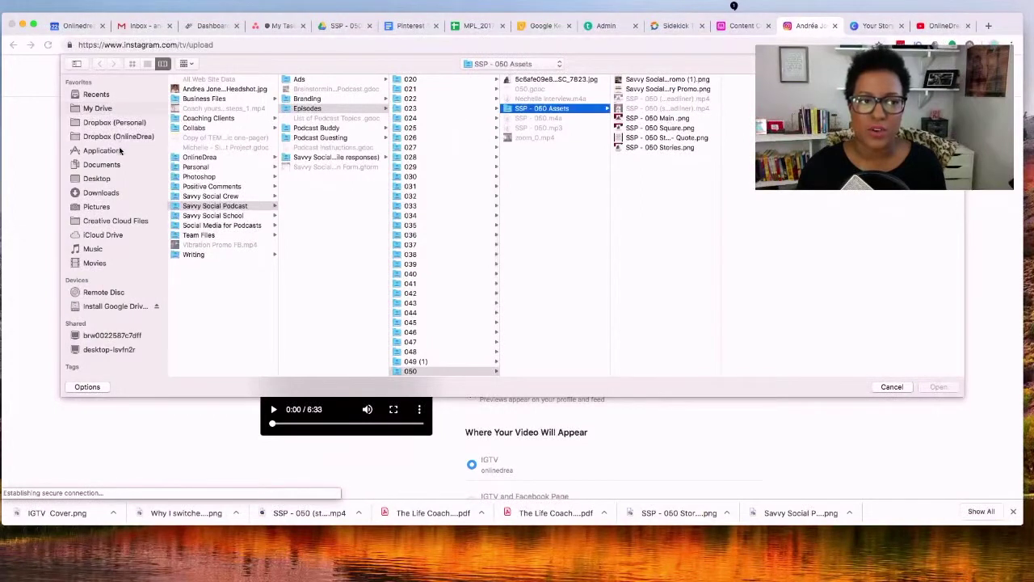
{"action": "left_click", "coordinate": [111, 191]}
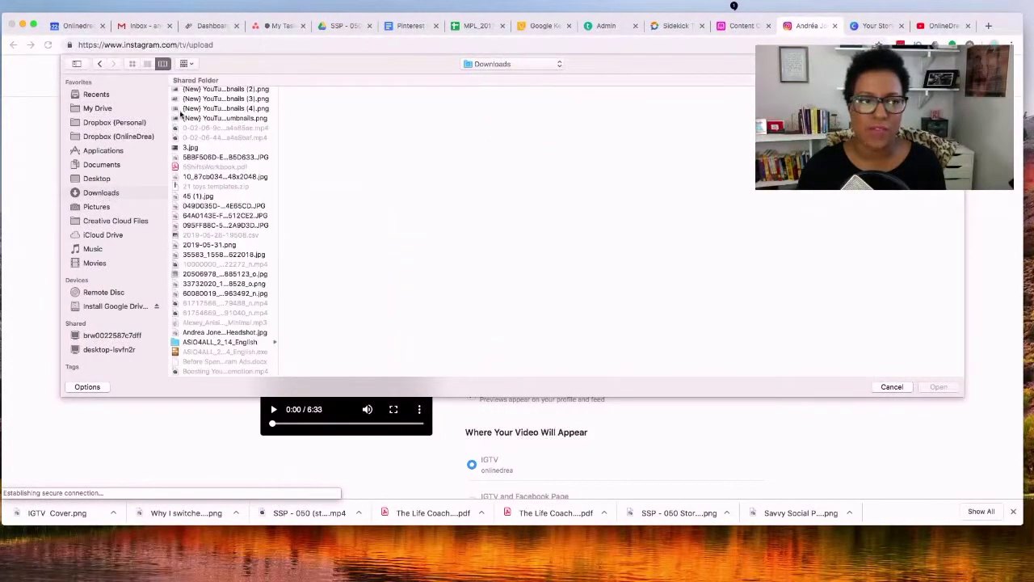
{"action": "scroll", "coordinate": [192, 96], "scroll_direction": "up", "scroll_amount": 2}
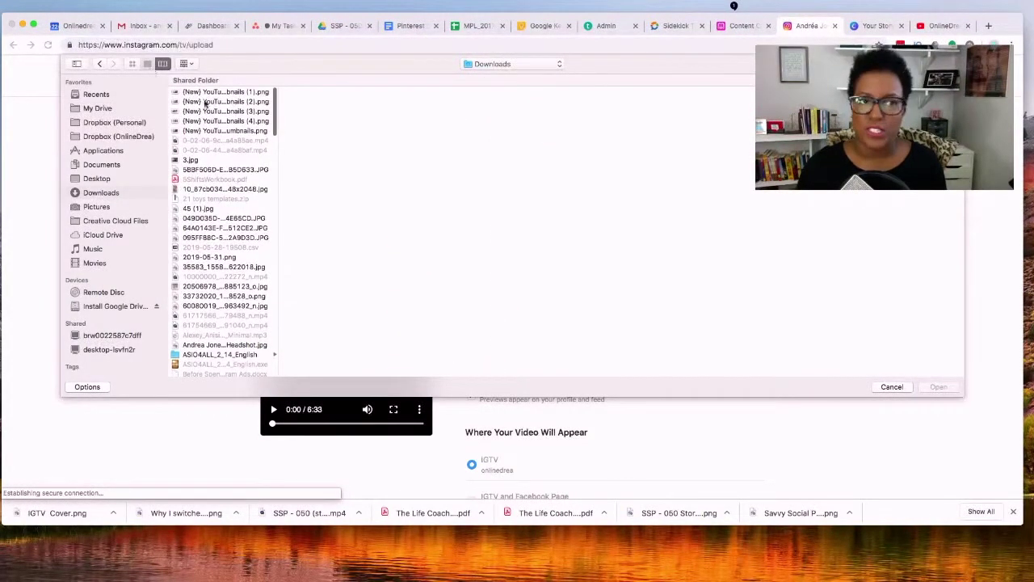
{"action": "key", "text": "super+2"}
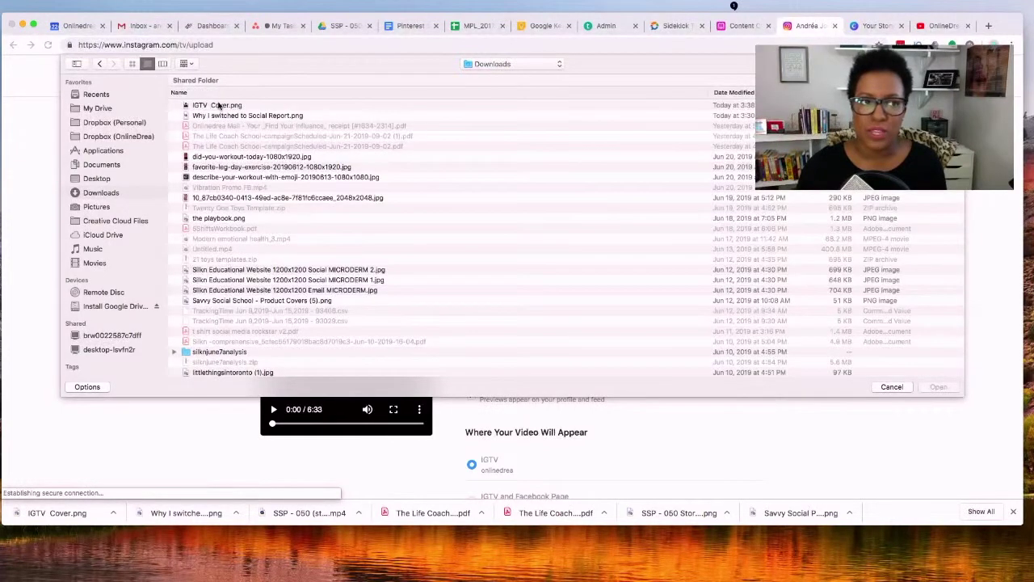
{"action": "left_click", "coordinate": [219, 105]}
{"action": "left_click", "coordinate": [939, 387]}
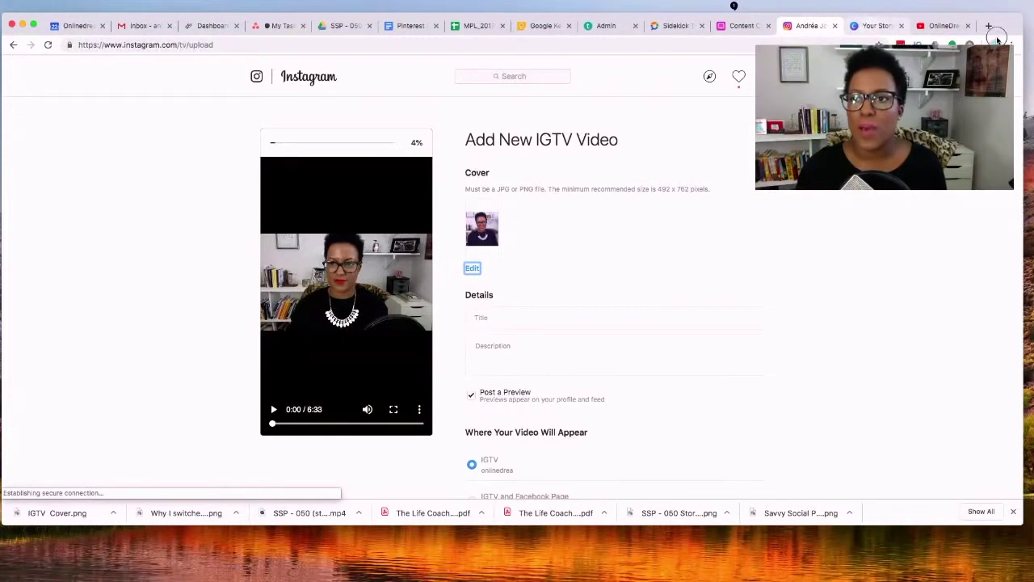
{"action": "left_click", "coordinate": [936, 30]}
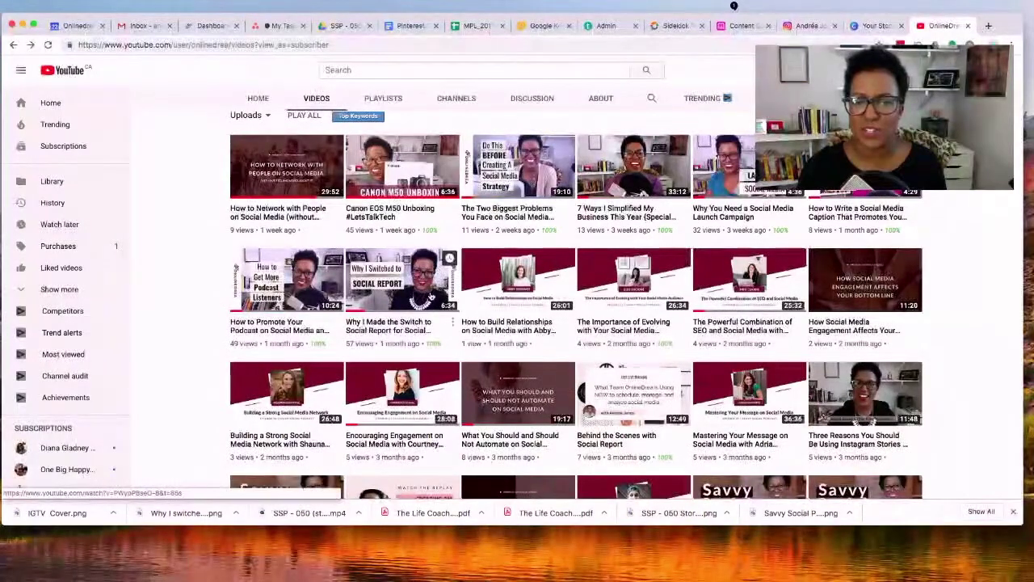
Check the IGTV form's Title field, then return to the YouTube channel's videos
{"action": "left_click", "coordinate": [808, 26]}
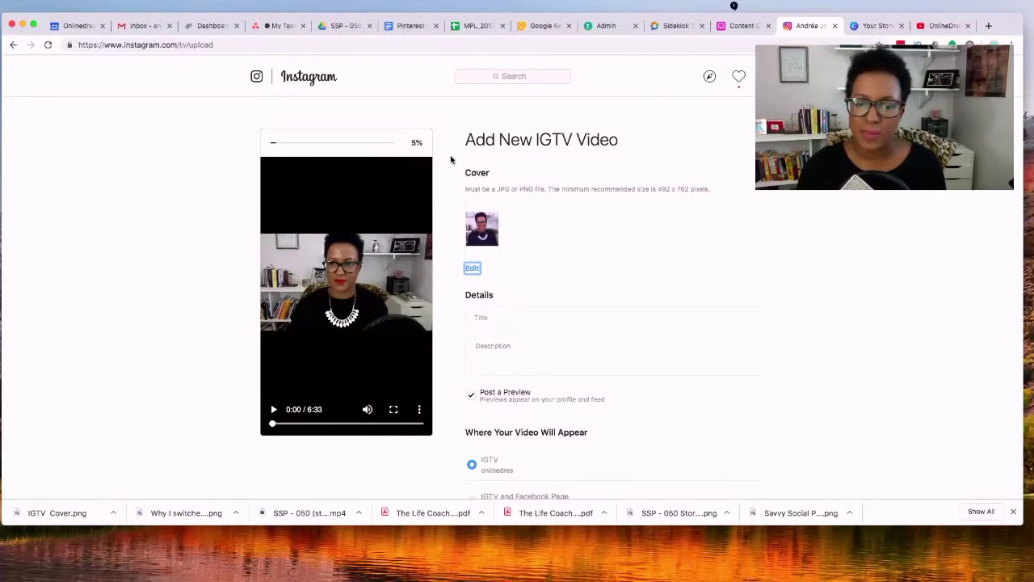
{"action": "scroll", "coordinate": [451, 159], "scroll_direction": "down", "scroll_amount": 2}
{"action": "left_click", "coordinate": [511, 264]}
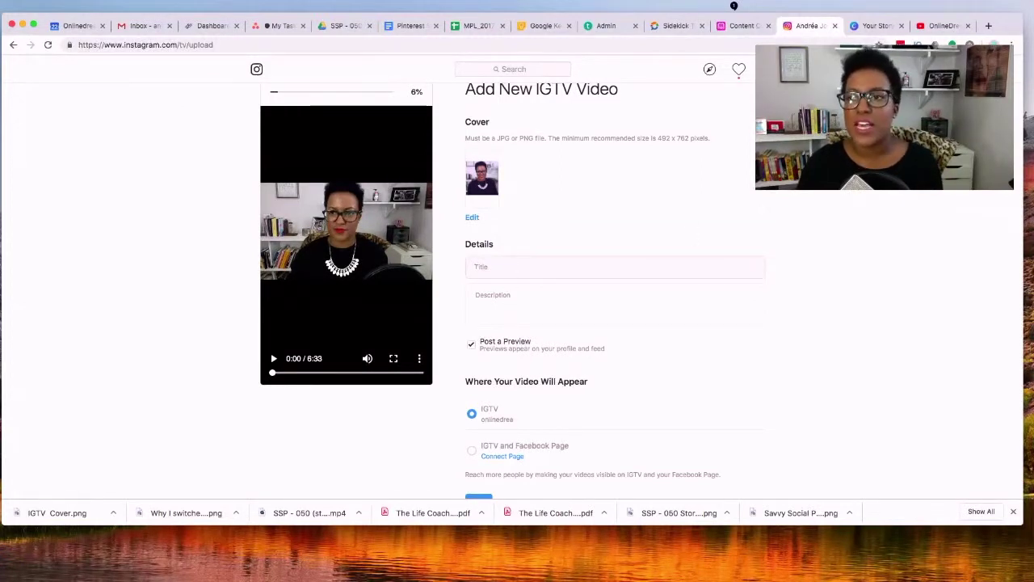
{"action": "left_click", "coordinate": [944, 25]}
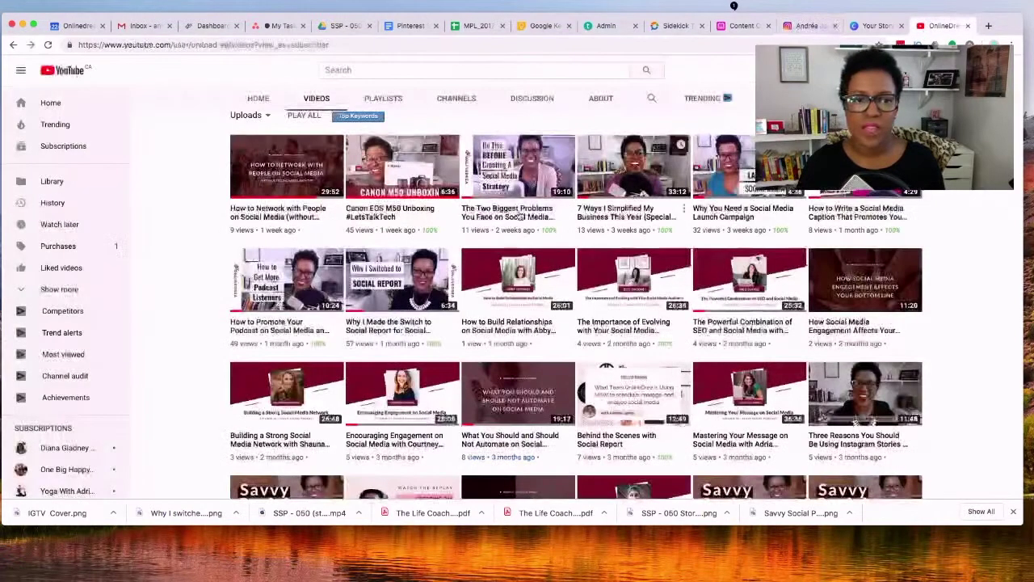
Open the 'Why I Made the Switch' YouTube video, pause it and select its title
{"action": "left_click", "coordinate": [380, 322]}
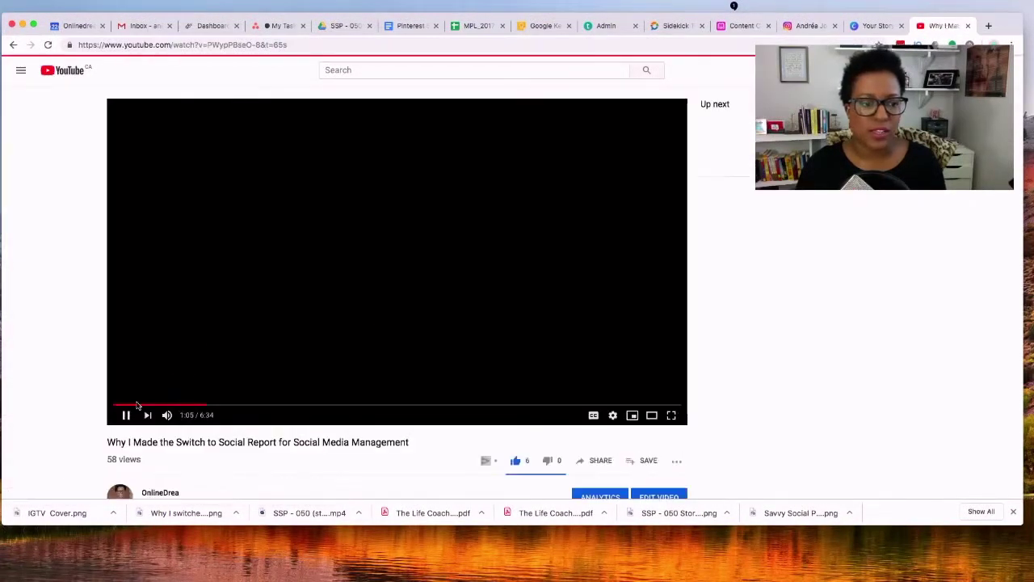
{"action": "left_click", "coordinate": [127, 415]}
{"action": "left_click_drag", "start_coordinate": [97, 438], "coordinate": [293, 439]}
{"action": "left_click_drag", "start_coordinate": [409, 442], "coordinate": [108, 442]}
{"action": "key", "text": "super+c"}
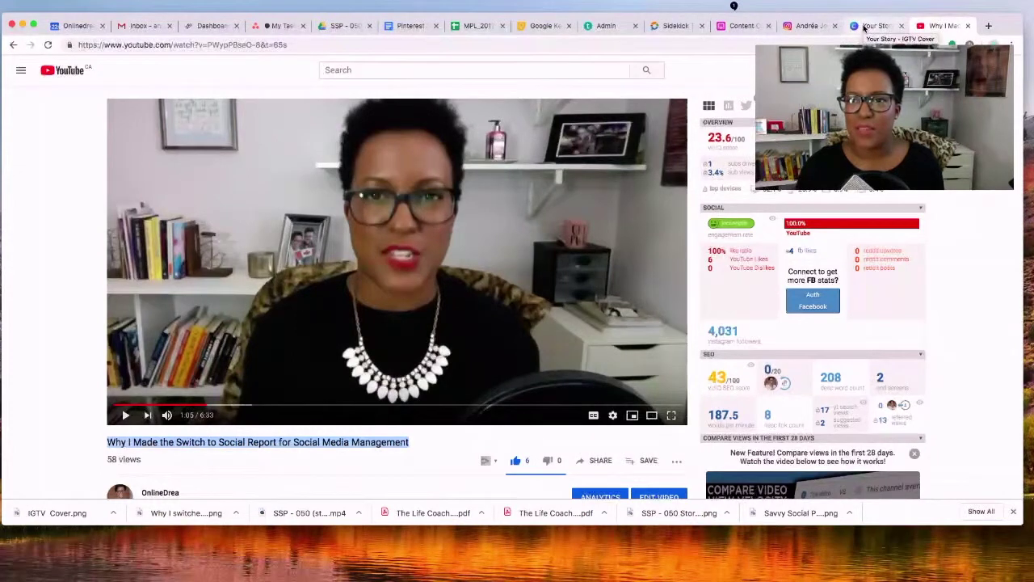
Paste the YouTube video title into the IGTV Title field
{"action": "left_click", "coordinate": [813, 29]}
{"action": "left_click", "coordinate": [620, 269]}
{"action": "key", "text": "super+v"}
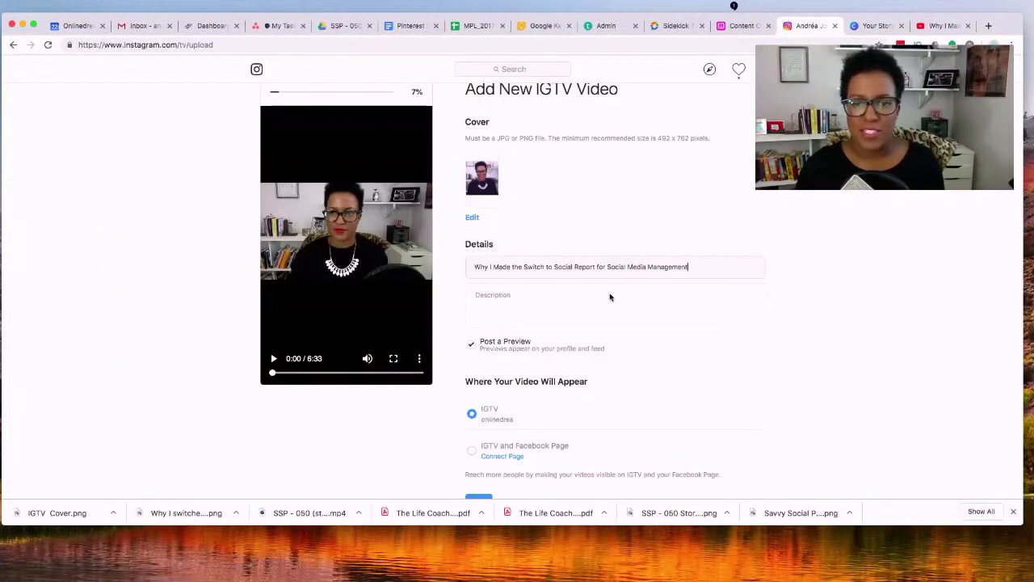
{"action": "left_click", "coordinate": [611, 295]}
Expand the YouTube video's description and select its first paragraph
{"action": "left_click", "coordinate": [941, 25]}
{"action": "scroll", "coordinate": [416, 257], "scroll_direction": "down", "scroll_amount": 3}
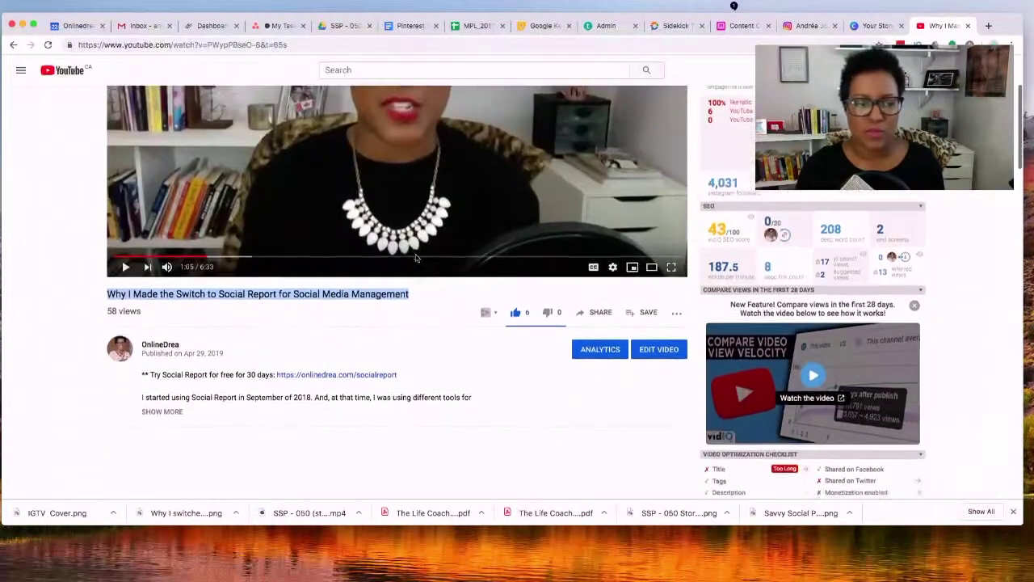
{"action": "left_click", "coordinate": [157, 394]}
{"action": "scroll", "coordinate": [174, 330], "scroll_direction": "down", "scroll_amount": 1}
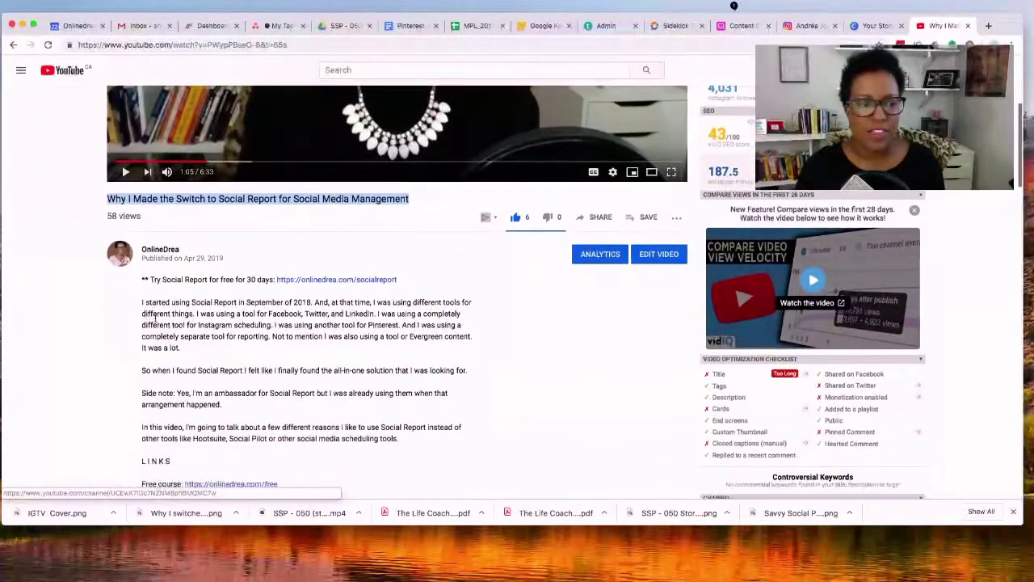
{"action": "left_click", "coordinate": [141, 303]}
{"action": "left_click_drag", "start_coordinate": [141, 303], "coordinate": [412, 432]}
{"action": "key", "text": "super+c"}
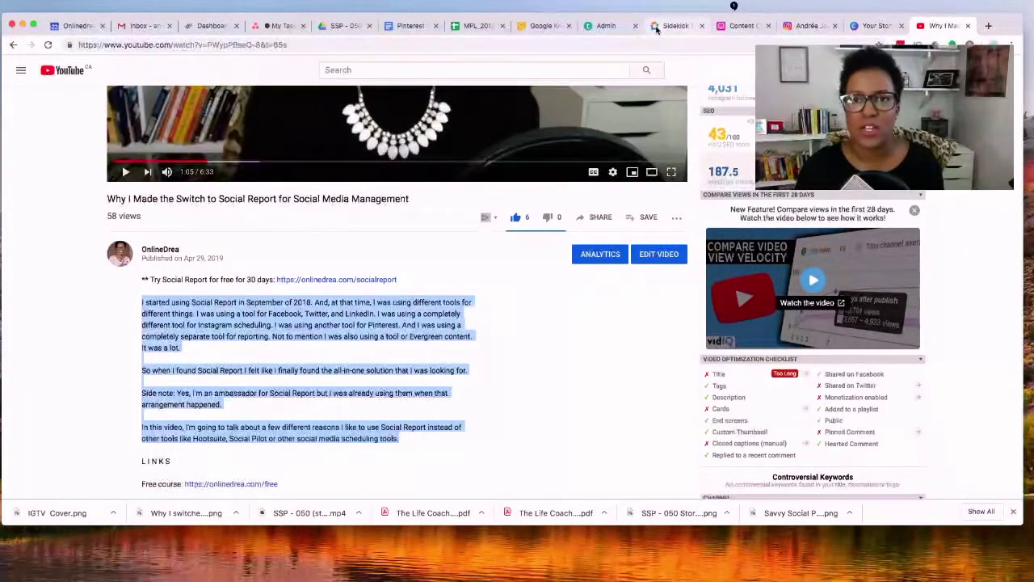
Paste the copied YouTube description into the IGTV Description field
{"action": "left_click", "coordinate": [808, 25]}
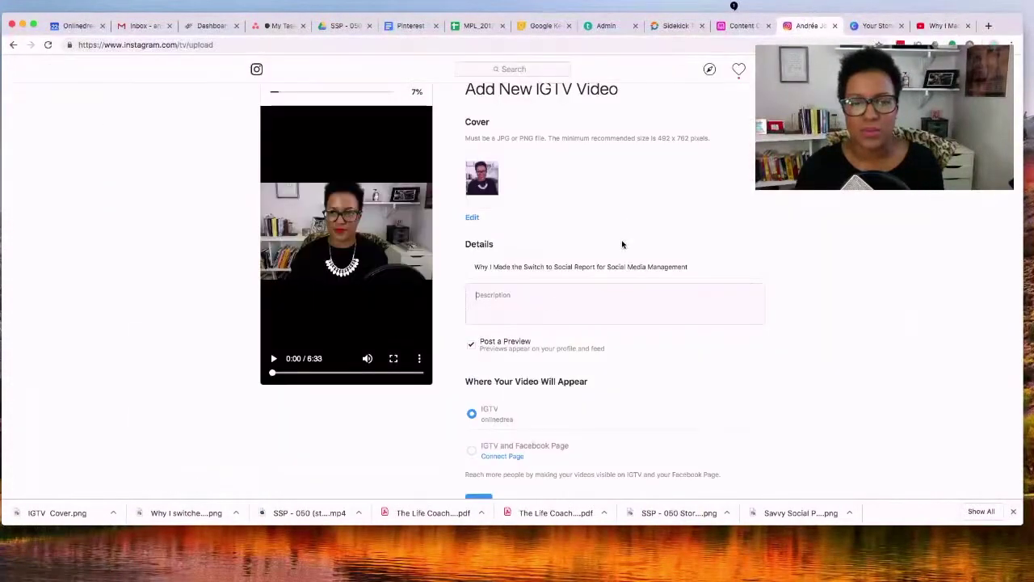
{"action": "left_click", "coordinate": [548, 304]}
{"action": "key", "text": "super+v"}
{"action": "scroll", "coordinate": [663, 304], "scroll_direction": "down", "scroll_amount": 5}
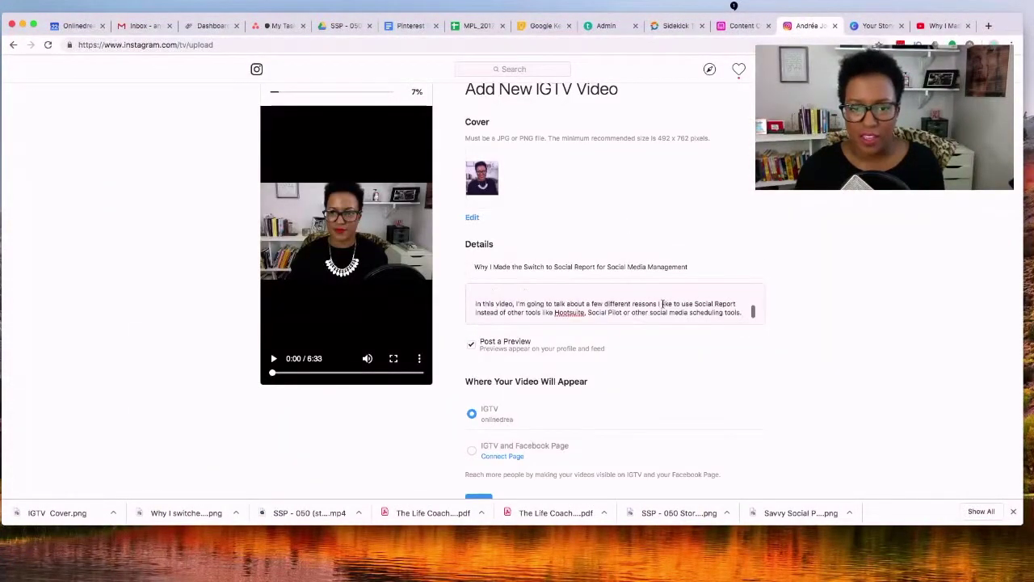
{"action": "scroll", "coordinate": [662, 304], "scroll_direction": "up", "scroll_amount": 8}
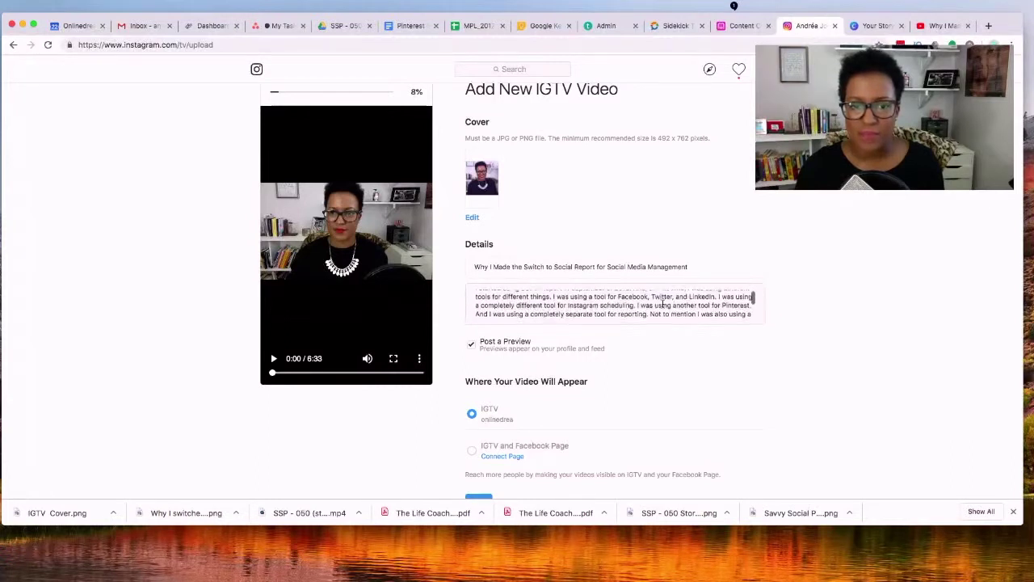
{"action": "scroll", "coordinate": [663, 304], "scroll_direction": "down", "scroll_amount": 5}
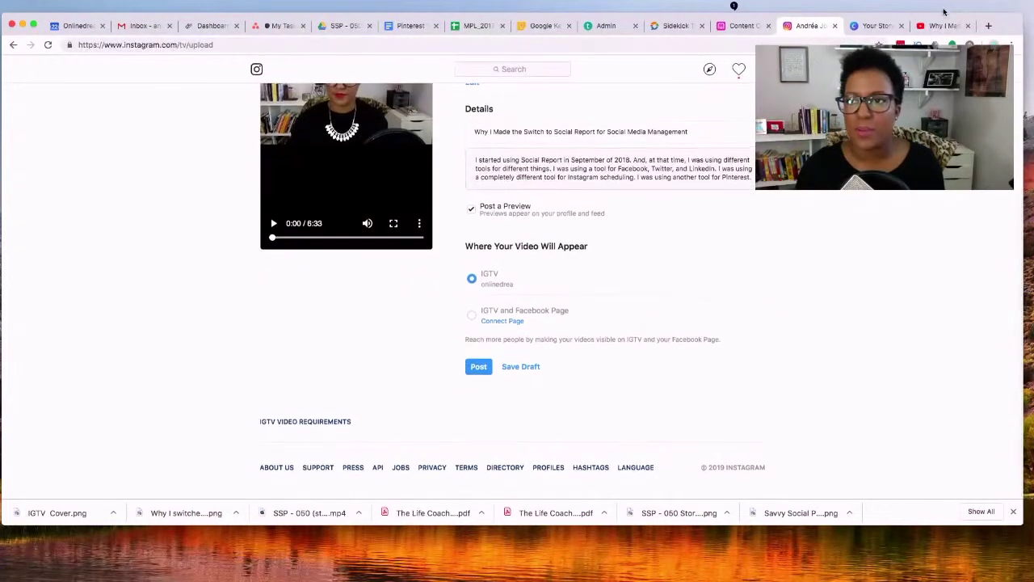
Copy the Social Report free-trial link line from YouTube and append it to the description
{"action": "key", "text": "super+9"}
{"action": "left_click", "coordinate": [272, 320]}
{"action": "scroll", "coordinate": [213, 339], "scroll_direction": "down", "scroll_amount": 1}
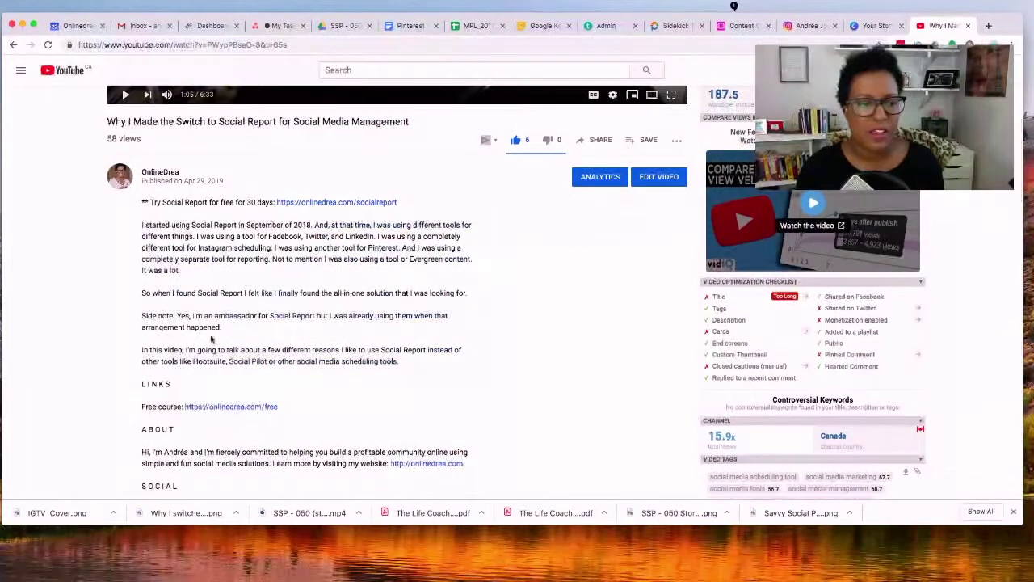
{"action": "left_click_drag", "start_coordinate": [135, 208], "coordinate": [435, 212]}
{"action": "key", "text": "super+alt+Left"}
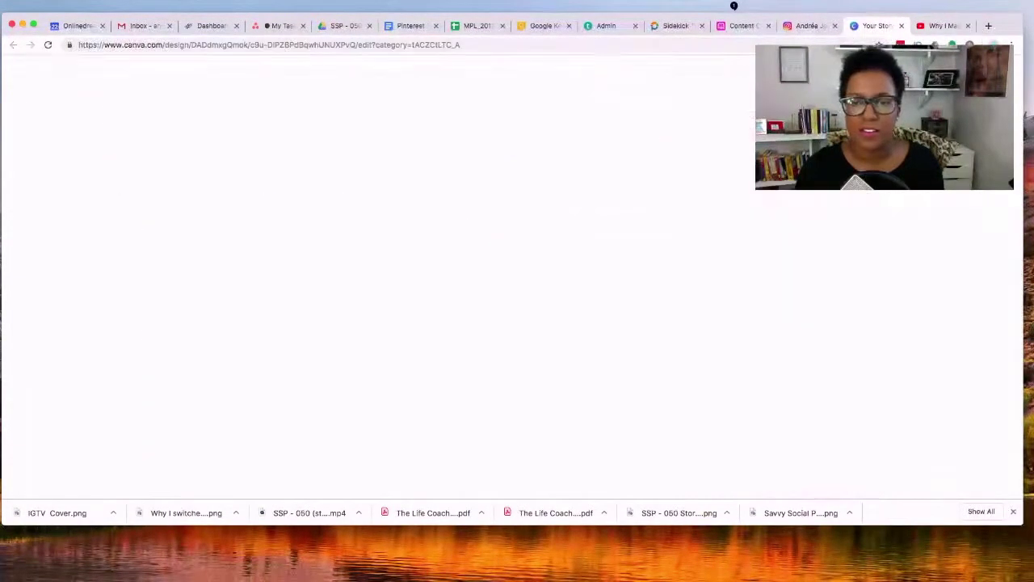
{"action": "left_click", "coordinate": [796, 25]}
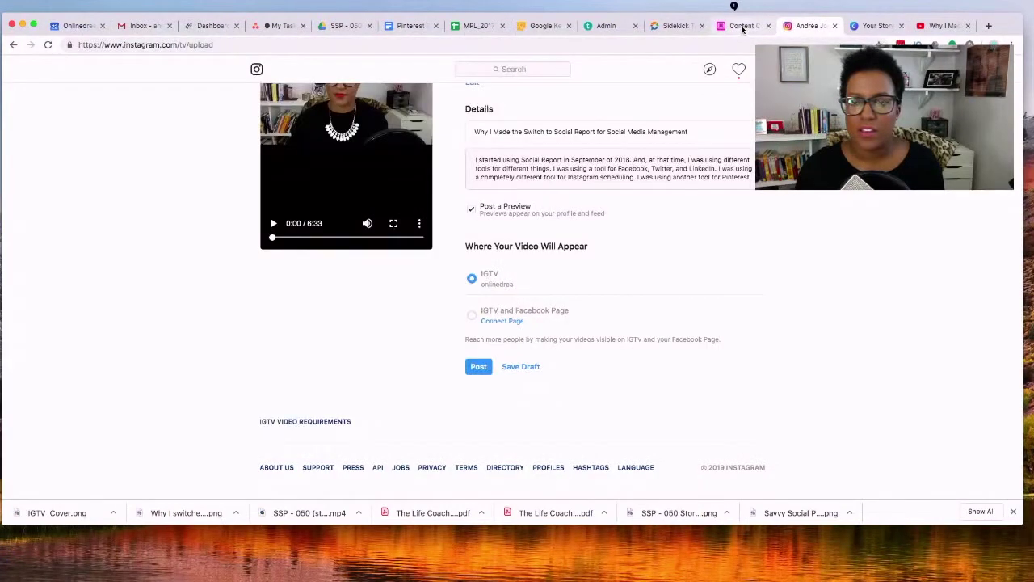
{"action": "key", "text": "super+v"}
Review the completed IGTV form and post the video
{"action": "scroll", "coordinate": [743, 180], "scroll_direction": "up", "scroll_amount": 2}
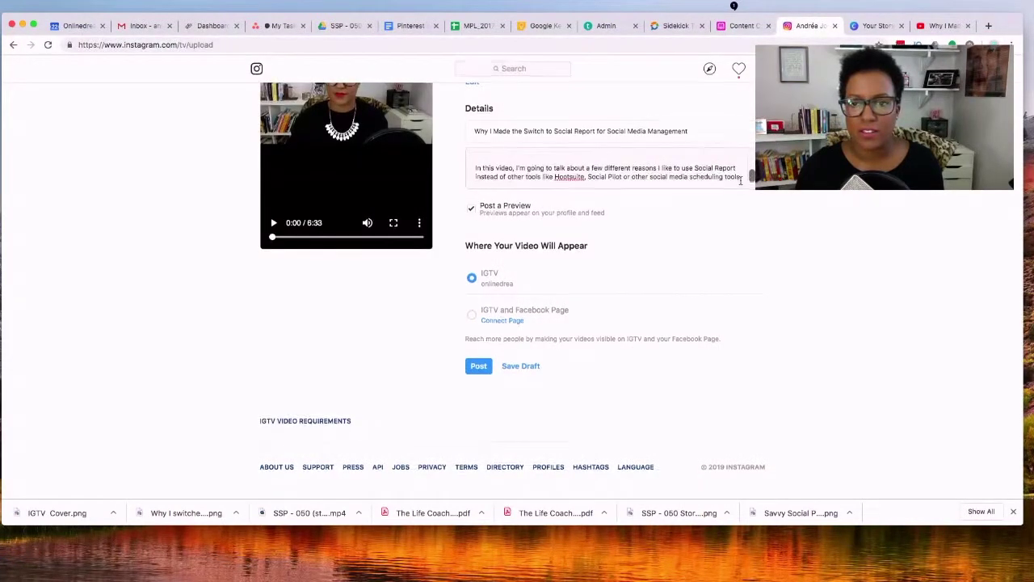
{"action": "scroll", "coordinate": [743, 179], "scroll_direction": "down", "scroll_amount": 3}
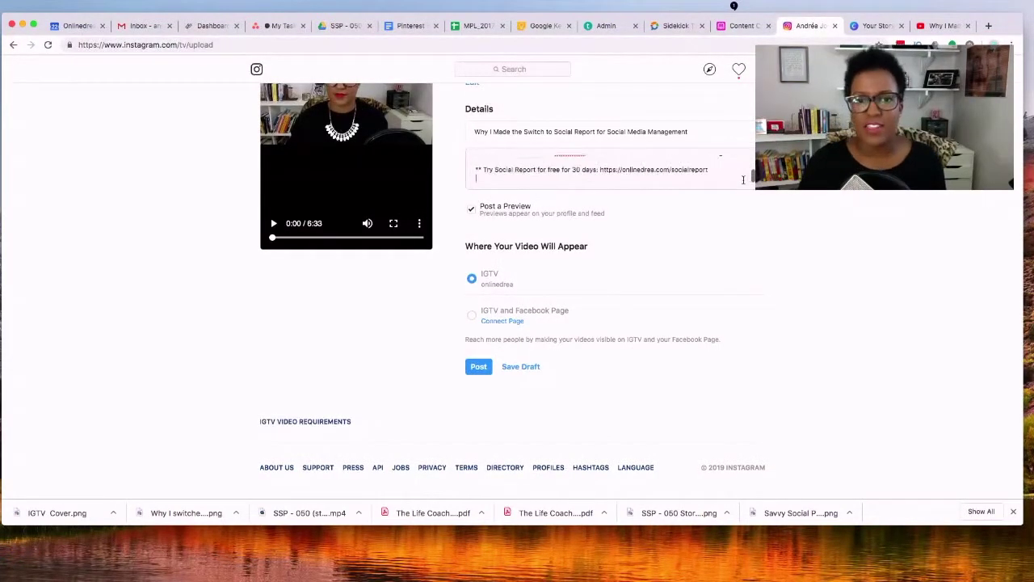
{"action": "scroll", "coordinate": [696, 182], "scroll_direction": "up", "scroll_amount": 4}
{"action": "scroll", "coordinate": [697, 182], "scroll_direction": "up", "scroll_amount": 8}
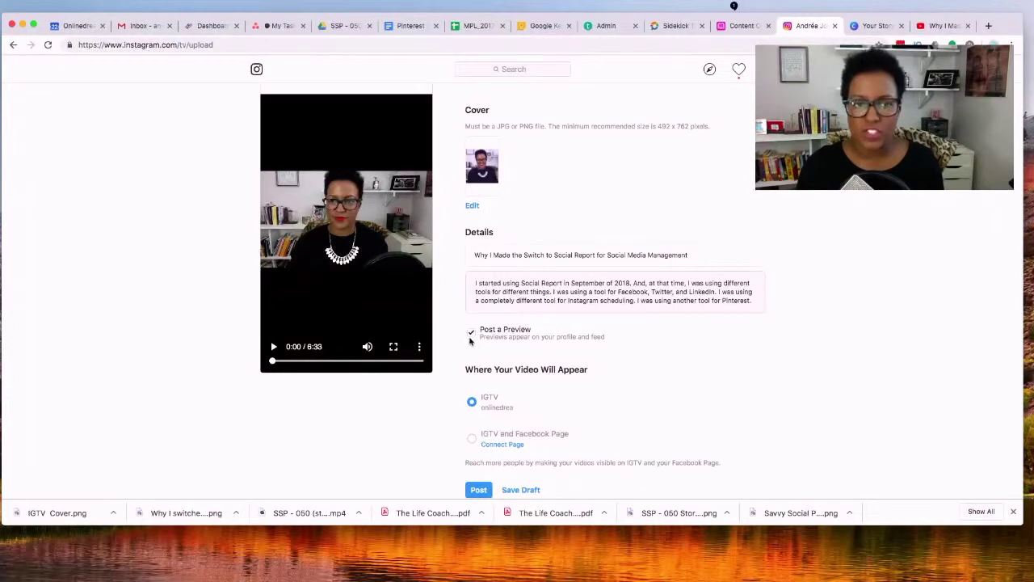
{"action": "scroll", "coordinate": [480, 324], "scroll_direction": "up", "scroll_amount": 2}
{"action": "scroll", "coordinate": [480, 325], "scroll_direction": "down", "scroll_amount": 3}
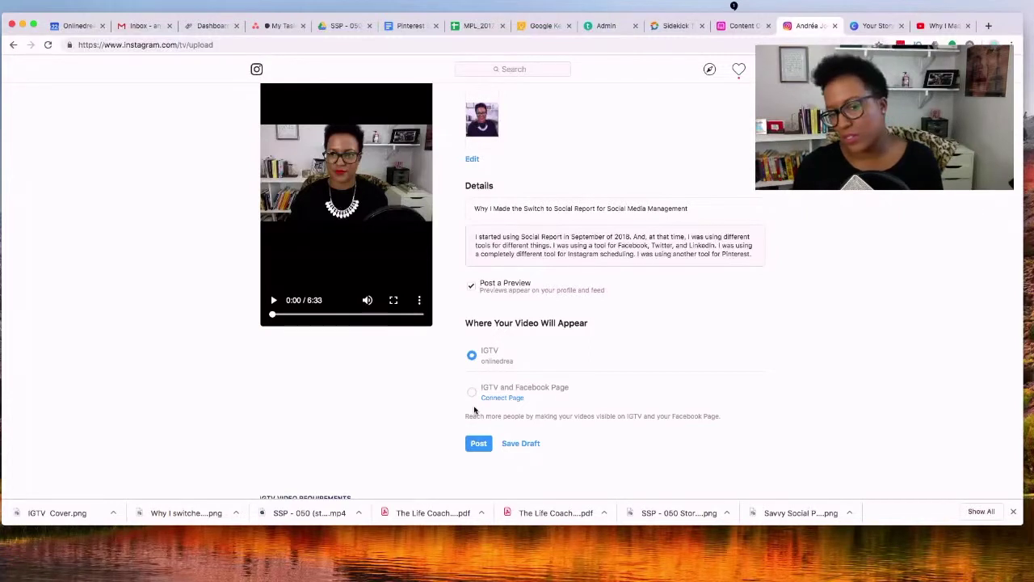
{"action": "scroll", "coordinate": [475, 411], "scroll_direction": "up", "scroll_amount": 2}
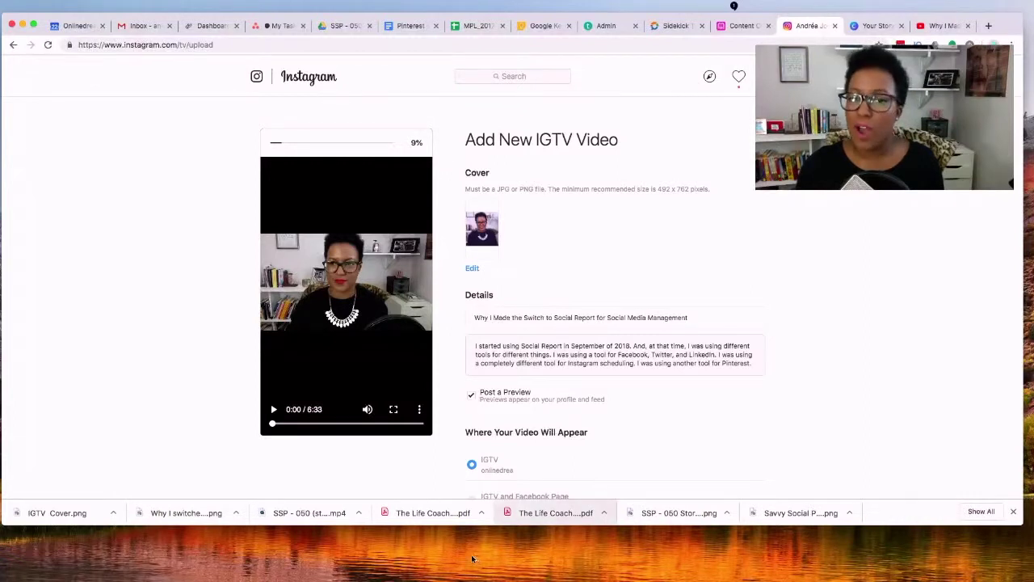
{"action": "left_click", "coordinate": [501, 532]}
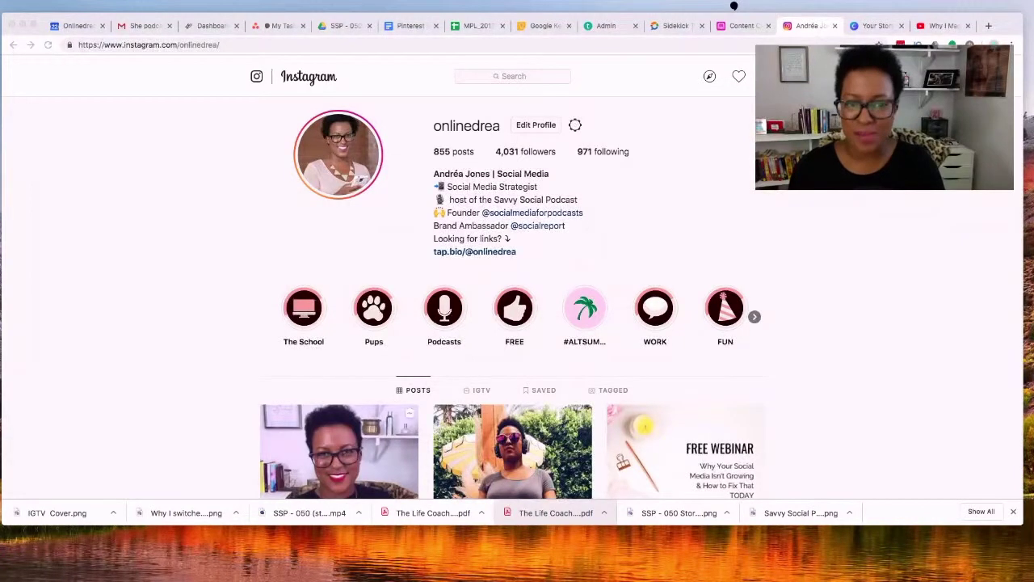
Open the new 'Why I Made the Switch to Social Report' post from the profile grid
{"action": "scroll", "coordinate": [512, 323], "scroll_direction": "down", "scroll_amount": 4}
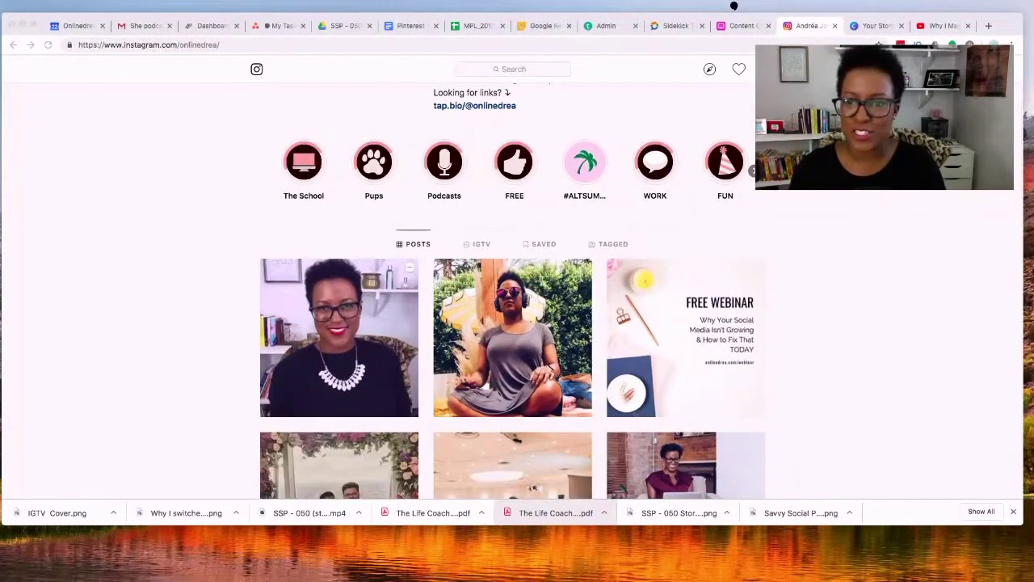
{"action": "left_click", "coordinate": [336, 301]}
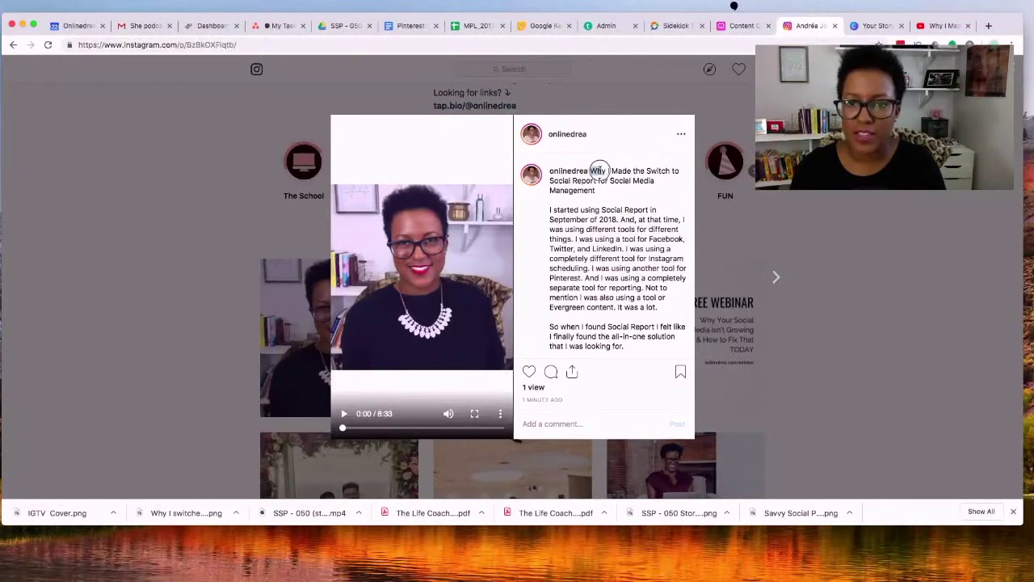
Review the caption's title, description, free-trial link and hashtag comment, then close the post
{"action": "left_click_drag", "start_coordinate": [593, 171], "coordinate": [604, 192]}
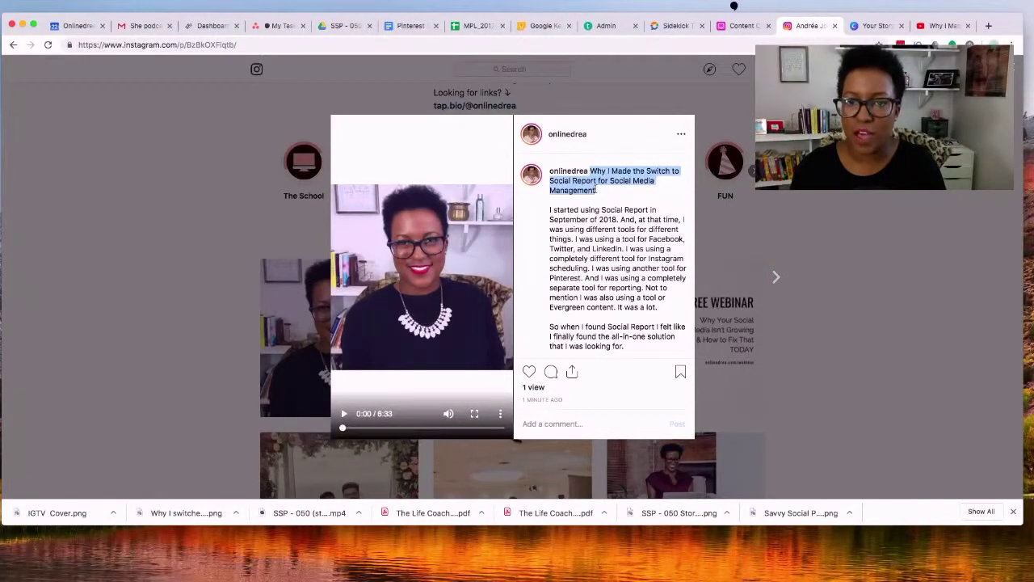
{"action": "scroll", "coordinate": [590, 190], "scroll_direction": "down", "scroll_amount": 2}
{"action": "left_click_drag", "start_coordinate": [551, 179], "coordinate": [643, 342]}
{"action": "scroll", "coordinate": [647, 251], "scroll_direction": "down", "scroll_amount": 2}
{"action": "scroll", "coordinate": [647, 250], "scroll_direction": "down", "scroll_amount": 3}
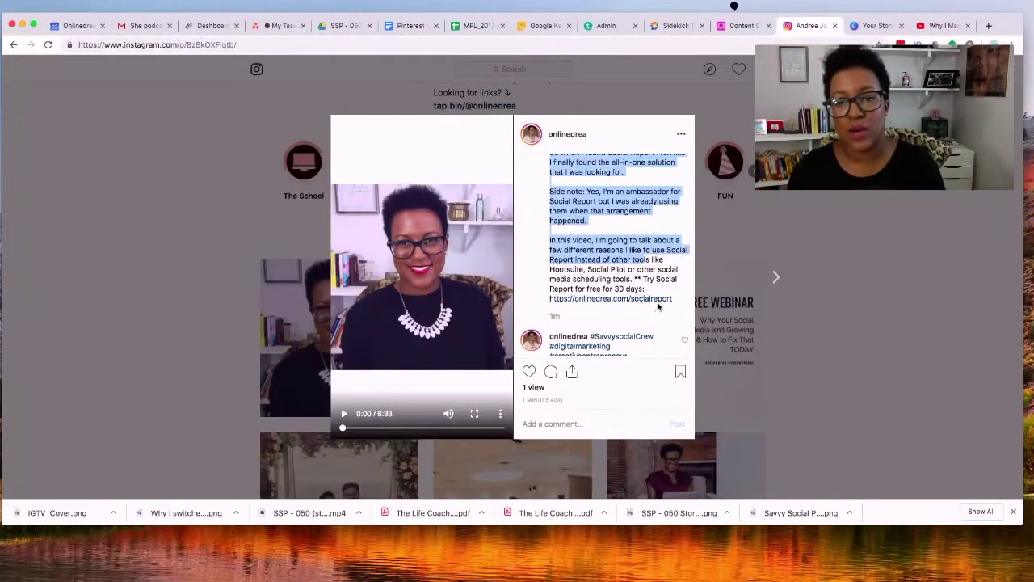
{"action": "scroll", "coordinate": [661, 303], "scroll_direction": "down", "scroll_amount": 2}
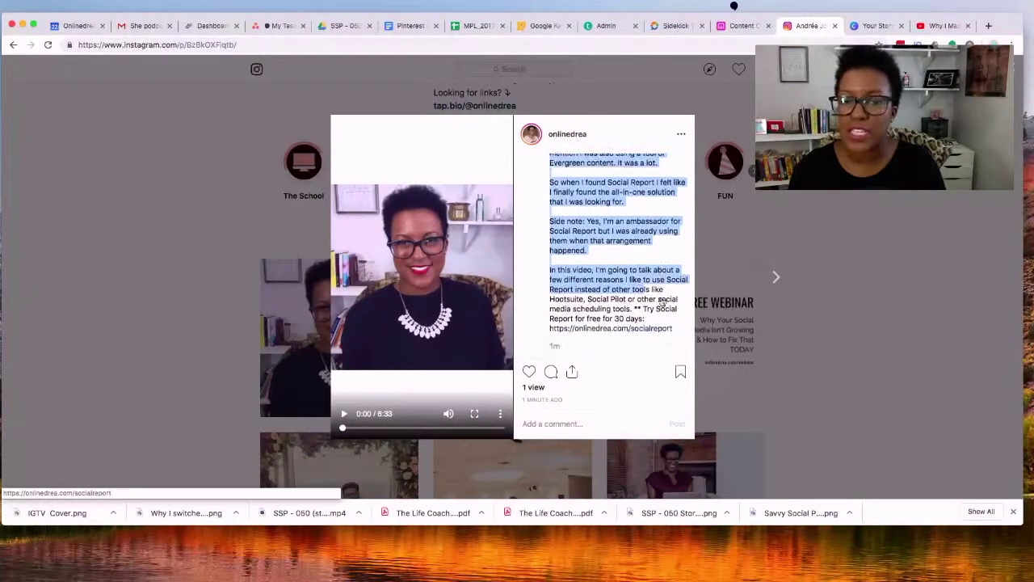
{"action": "scroll", "coordinate": [661, 303], "scroll_direction": "down", "scroll_amount": 3}
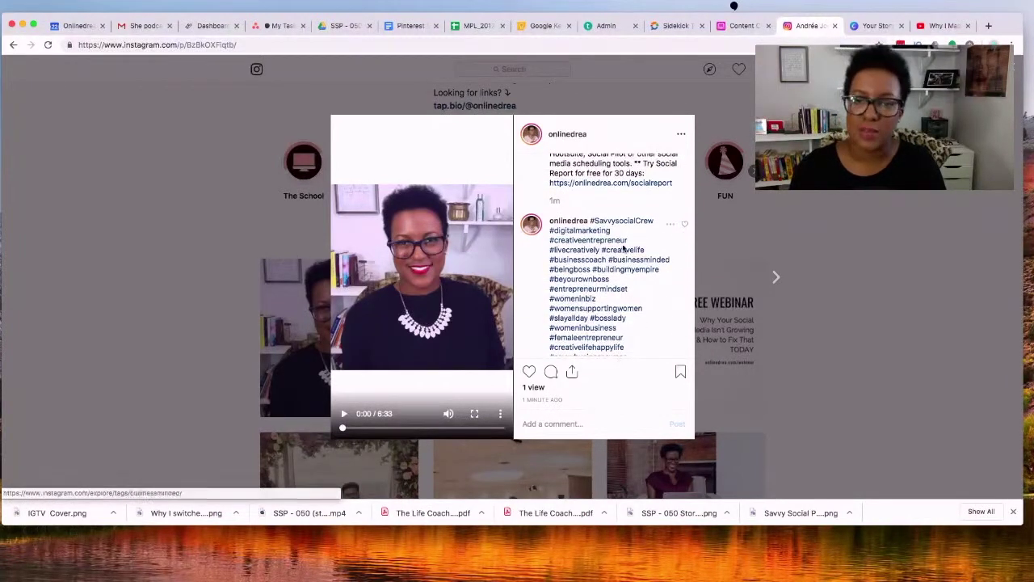
{"action": "scroll", "coordinate": [624, 243], "scroll_direction": "down", "scroll_amount": 2}
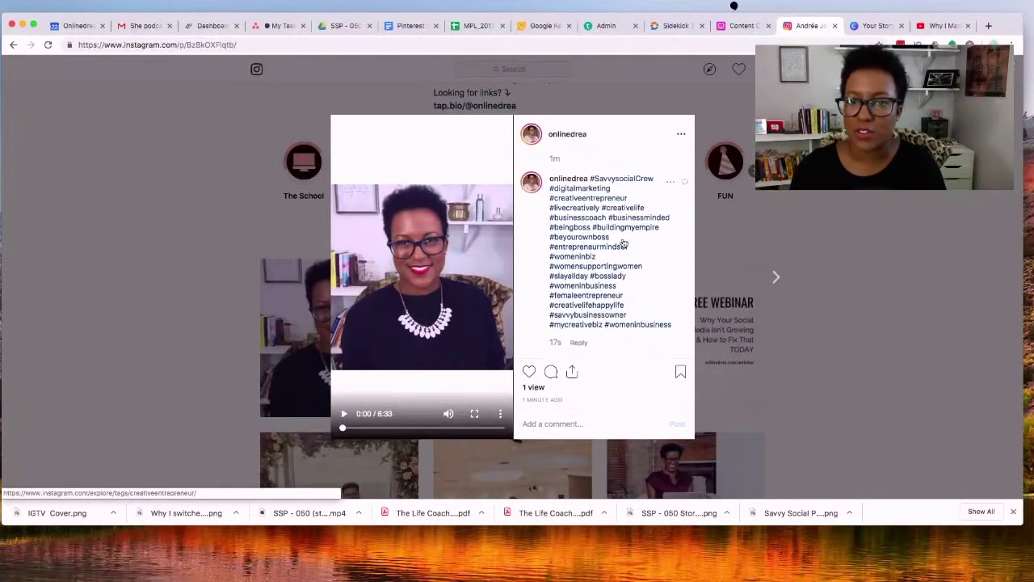
{"action": "left_click", "coordinate": [825, 221]}
Toggle between the profile's IGTV and Posts tabs, ending on IGTV with the new video first
{"action": "left_click", "coordinate": [482, 244]}
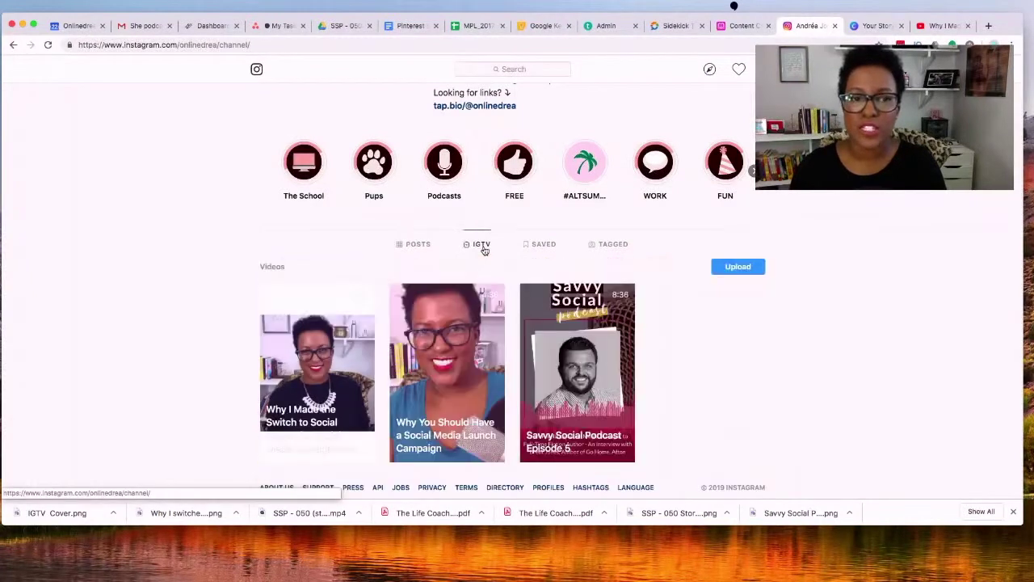
{"action": "scroll", "coordinate": [331, 245], "scroll_direction": "down", "scroll_amount": 1}
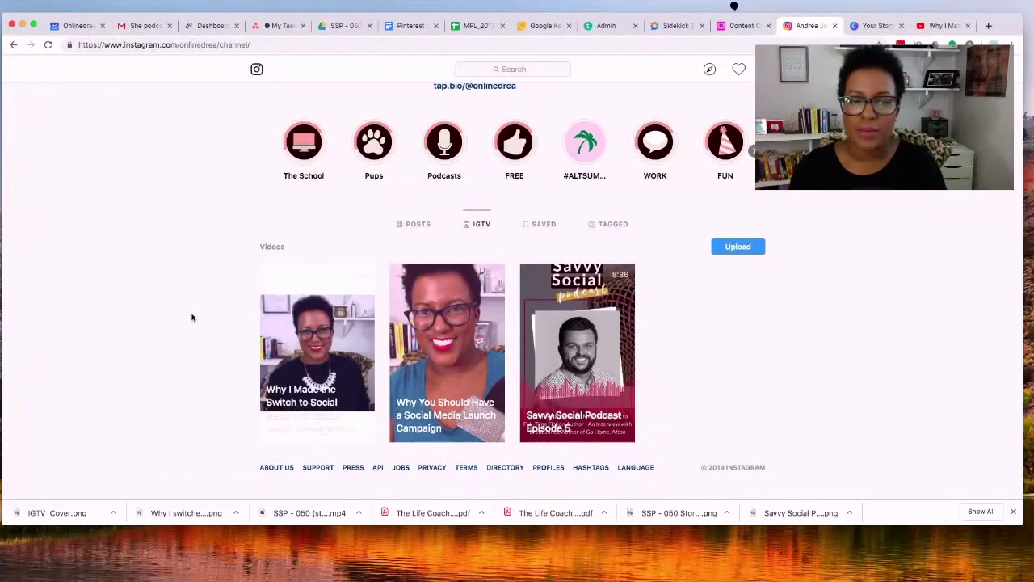
{"action": "left_click", "coordinate": [408, 228]}
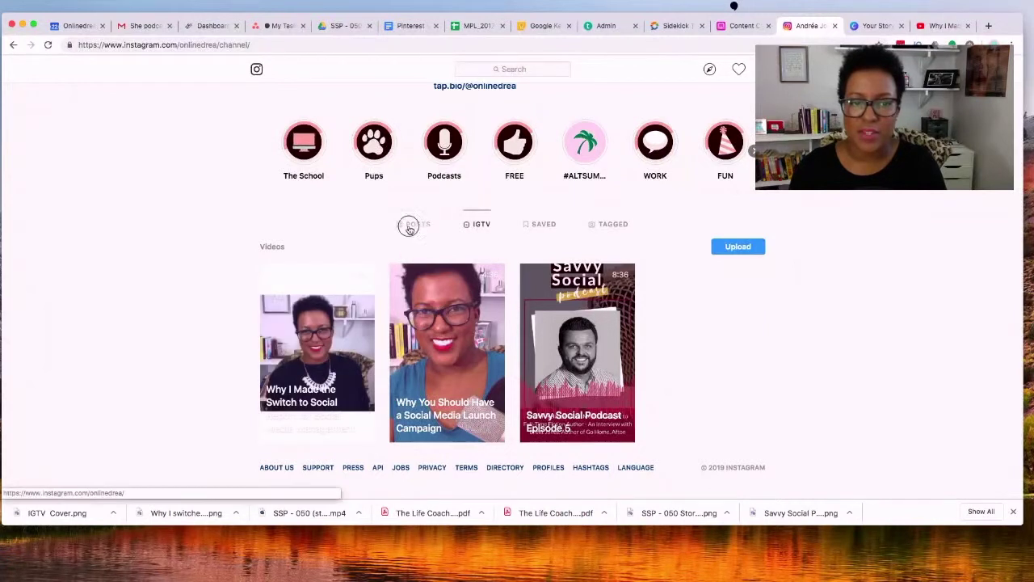
{"action": "scroll", "coordinate": [781, 259], "scroll_direction": "up", "scroll_amount": 2}
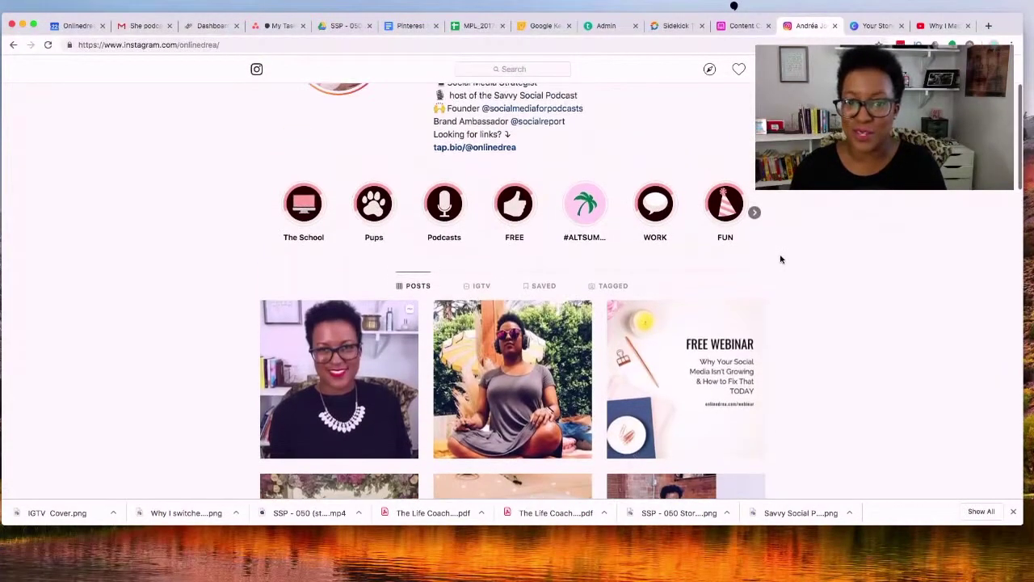
{"action": "left_click", "coordinate": [480, 290]}
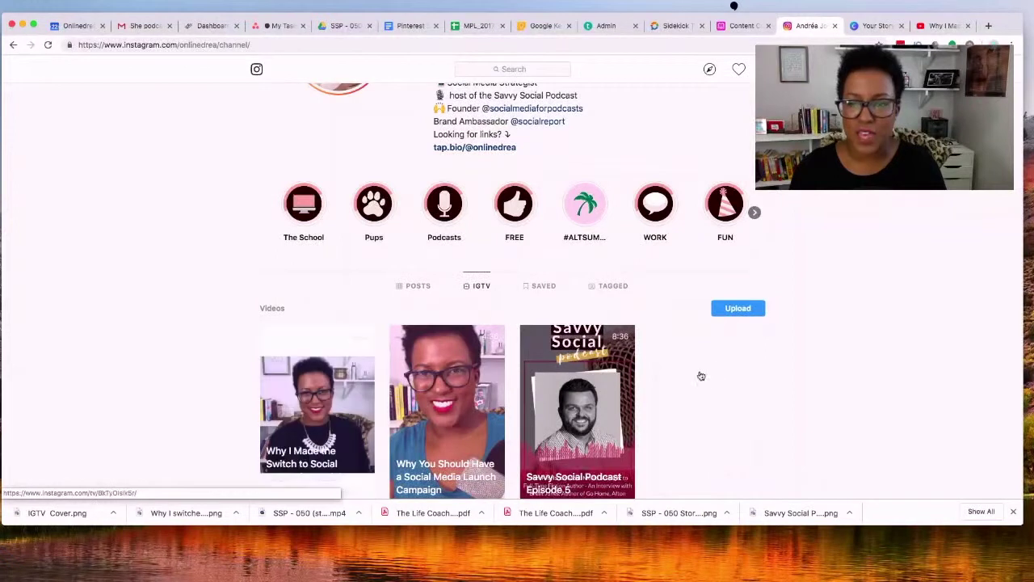
{"action": "left_click", "coordinate": [872, 25]}
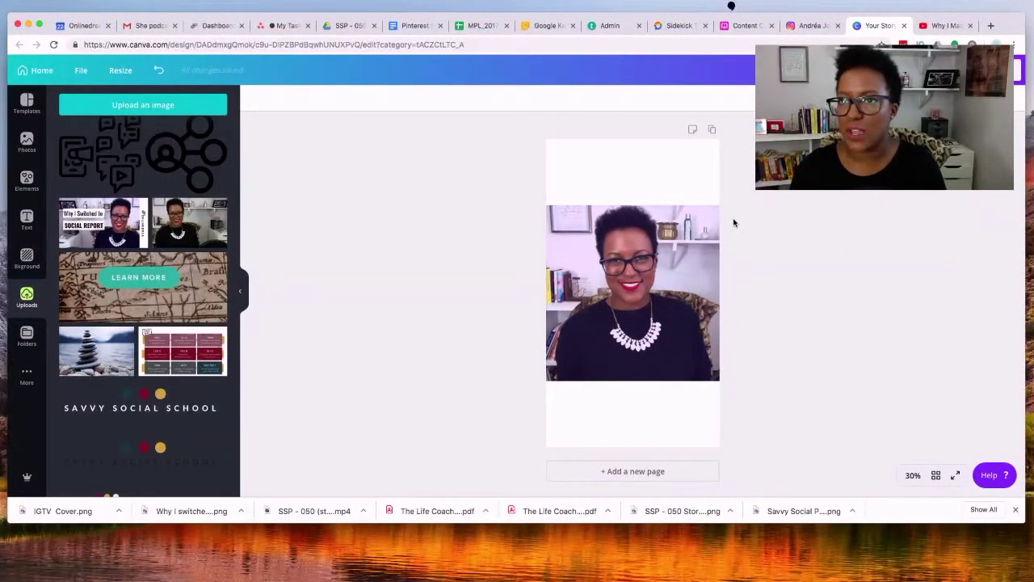
Switch to the YouTube 'Why I Made the Switch to Social Report' page showing its expanded description
{"action": "left_click", "coordinate": [930, 26]}
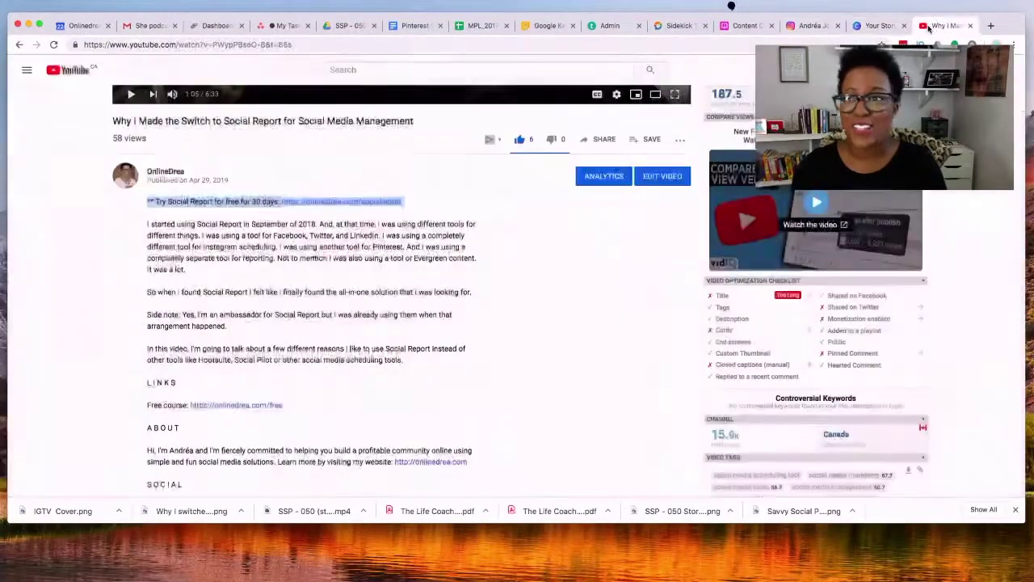